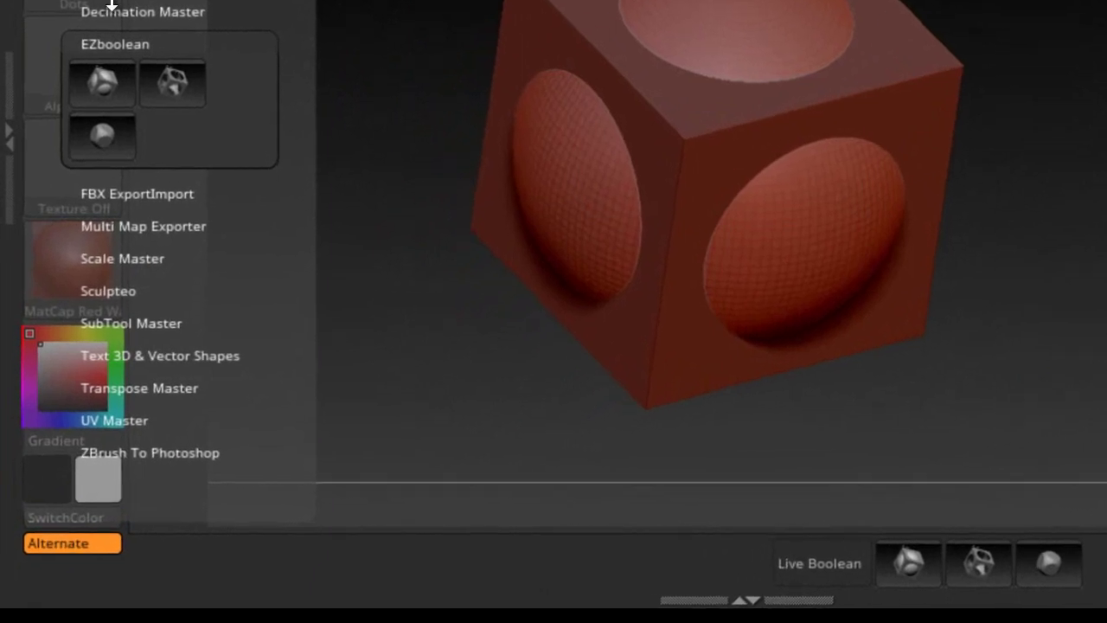
Cycle the sphere subtool through Subtract, Intersect and Add, leaving it in Subtract mode
left_click(107, 43)
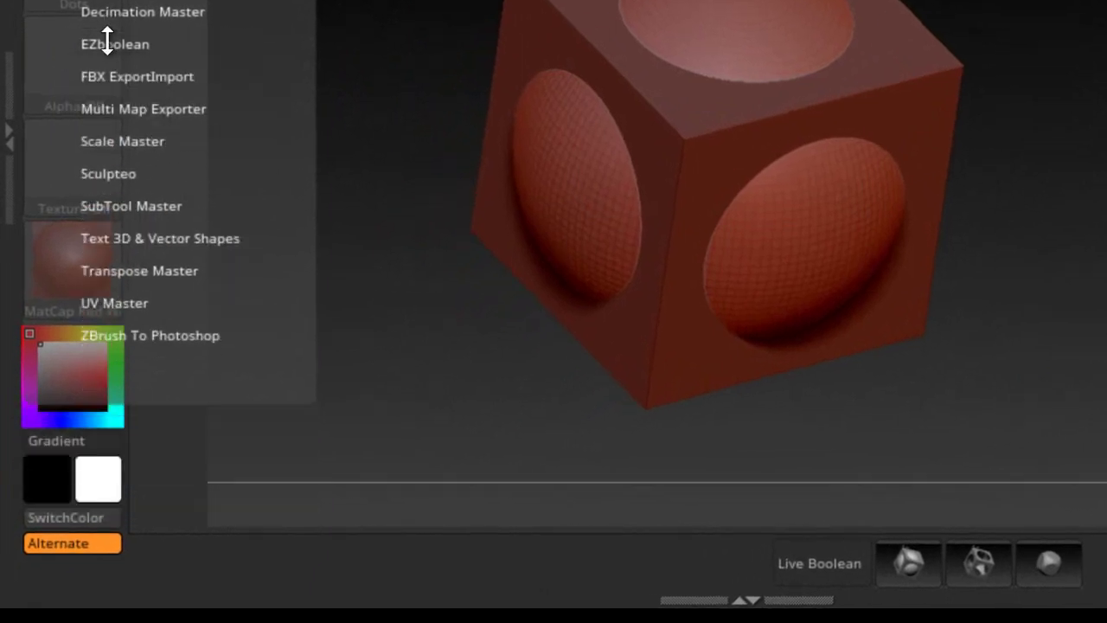
left_click(106, 43)
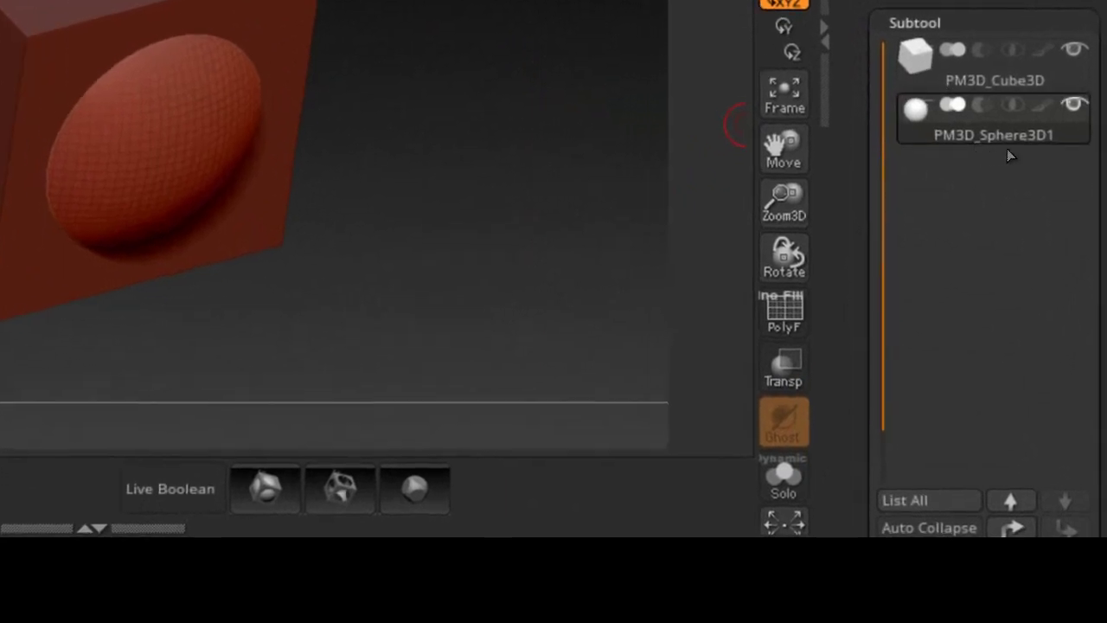
mouse_move(1018, 144)
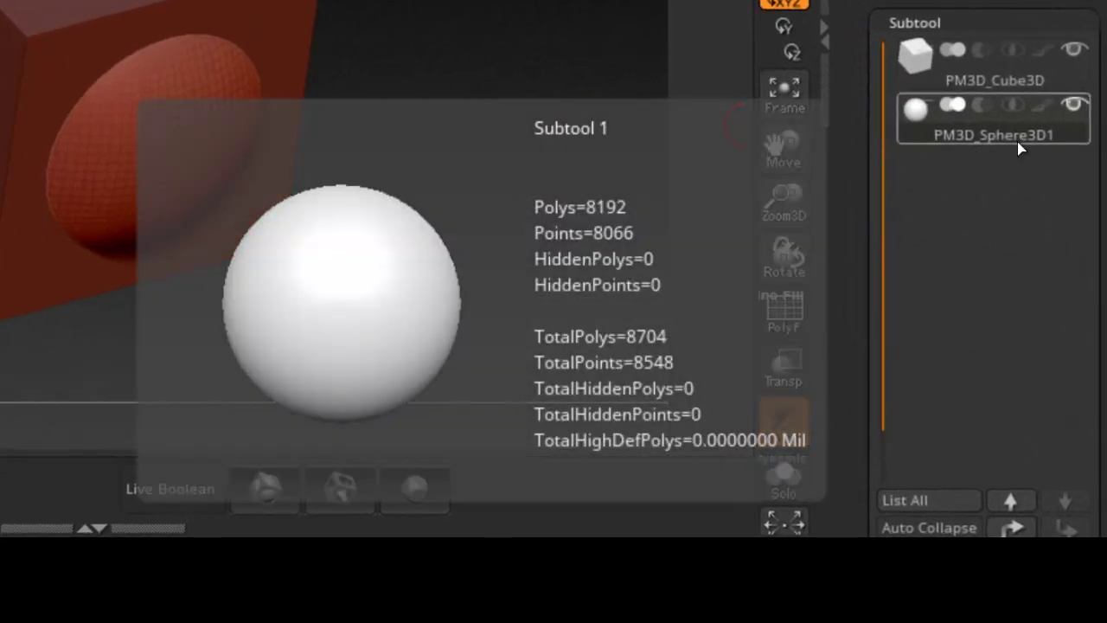
left_click(981, 105)
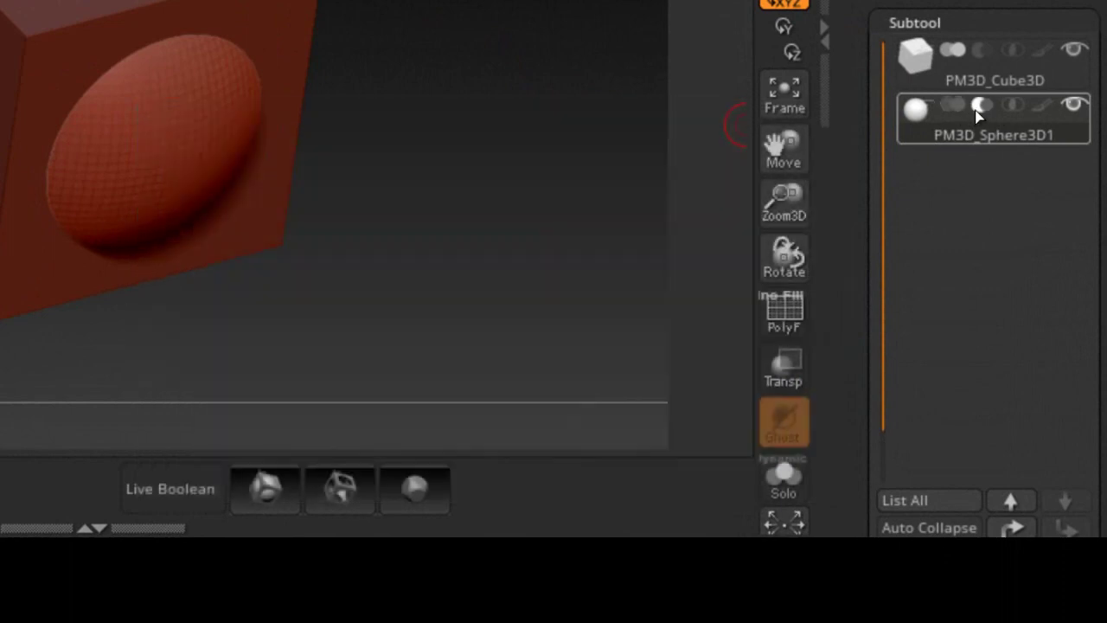
left_click(1008, 109)
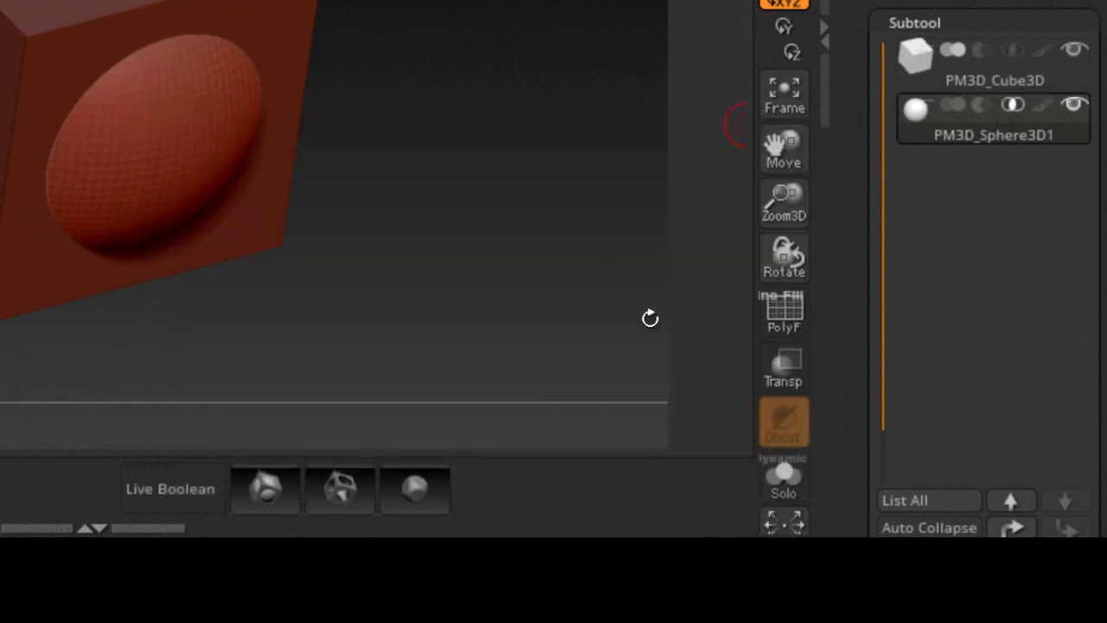
left_click(526, 373)
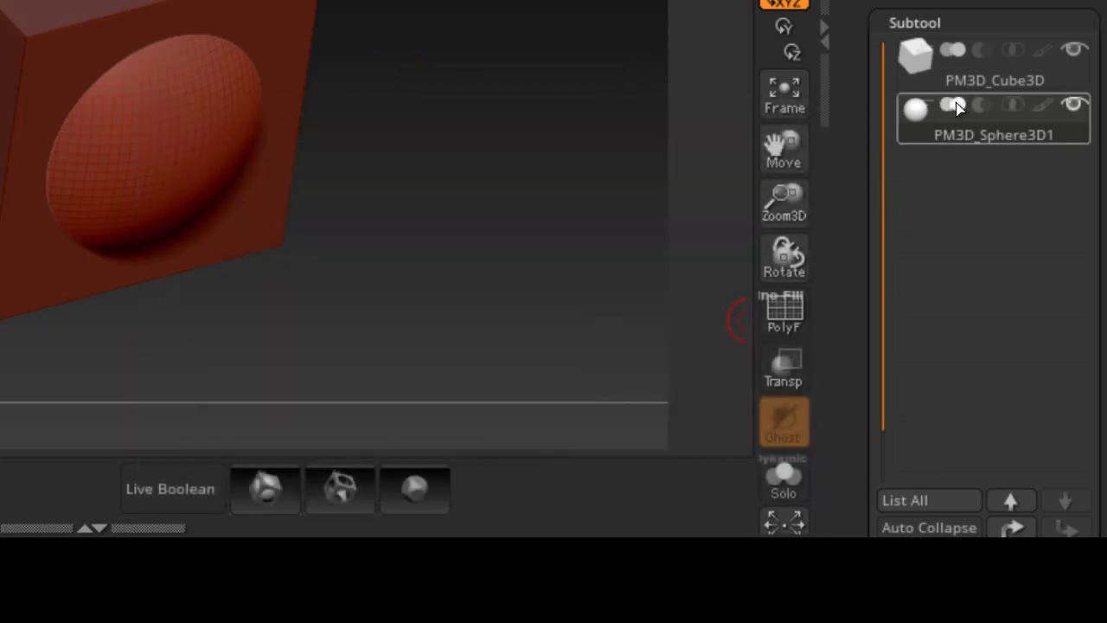
left_click(955, 105)
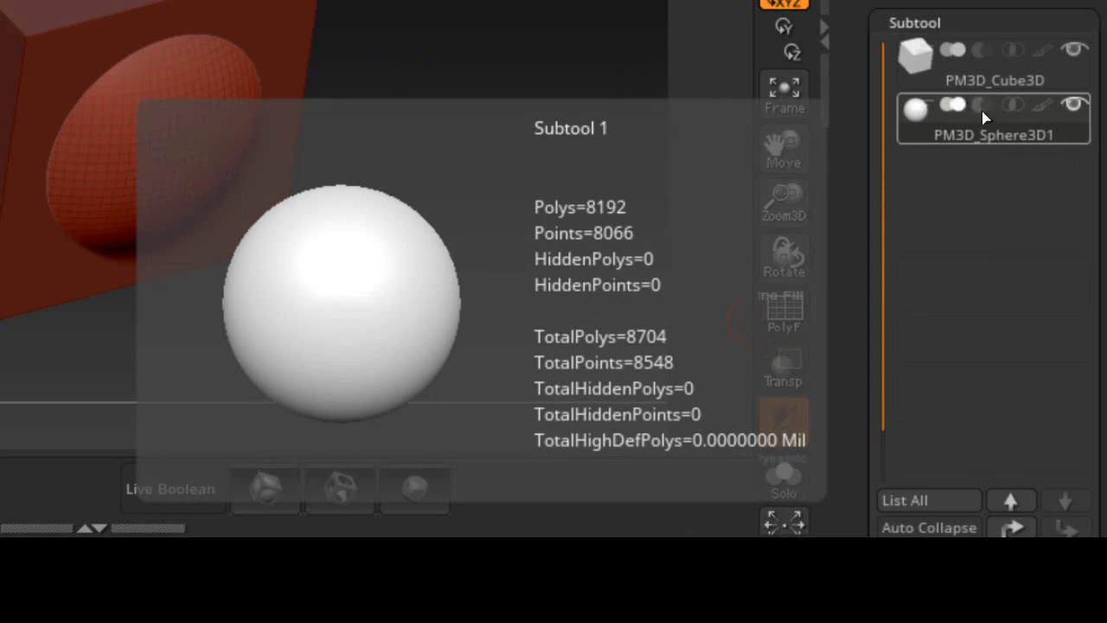
left_click(982, 111)
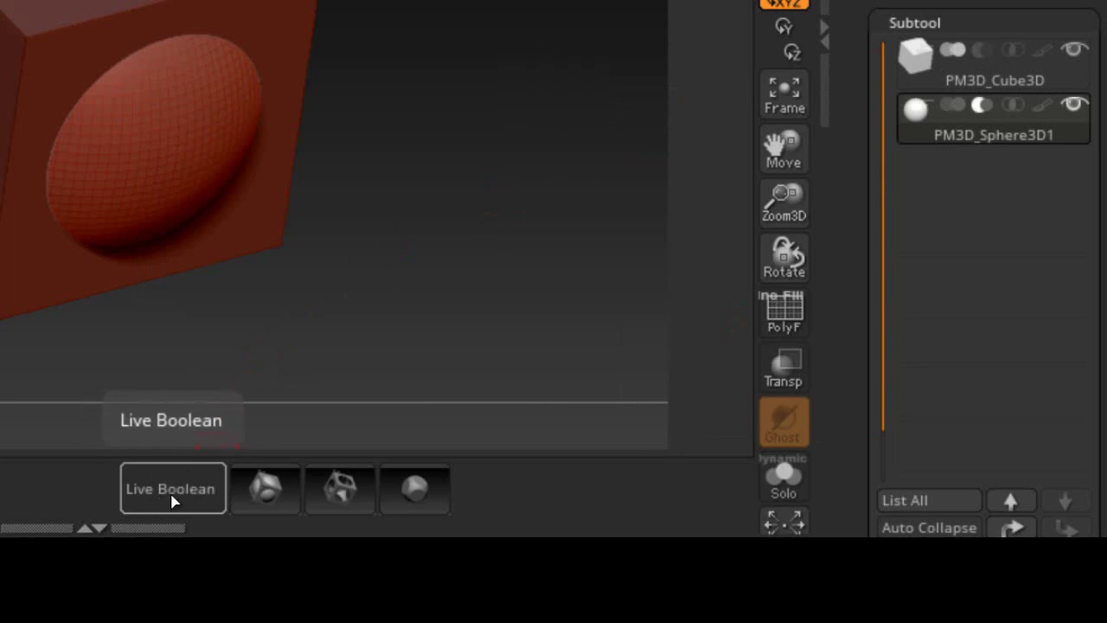
Turn Live Boolean on and compare the Intersection, Subtract and Add results from the shelf
left_click(170, 496)
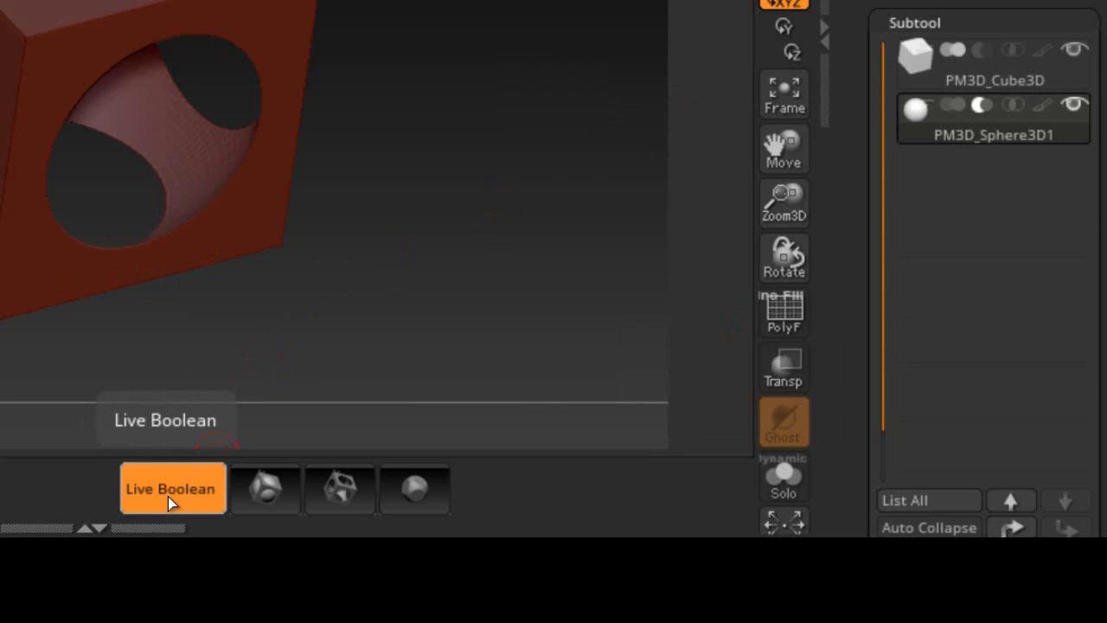
left_click(170, 497)
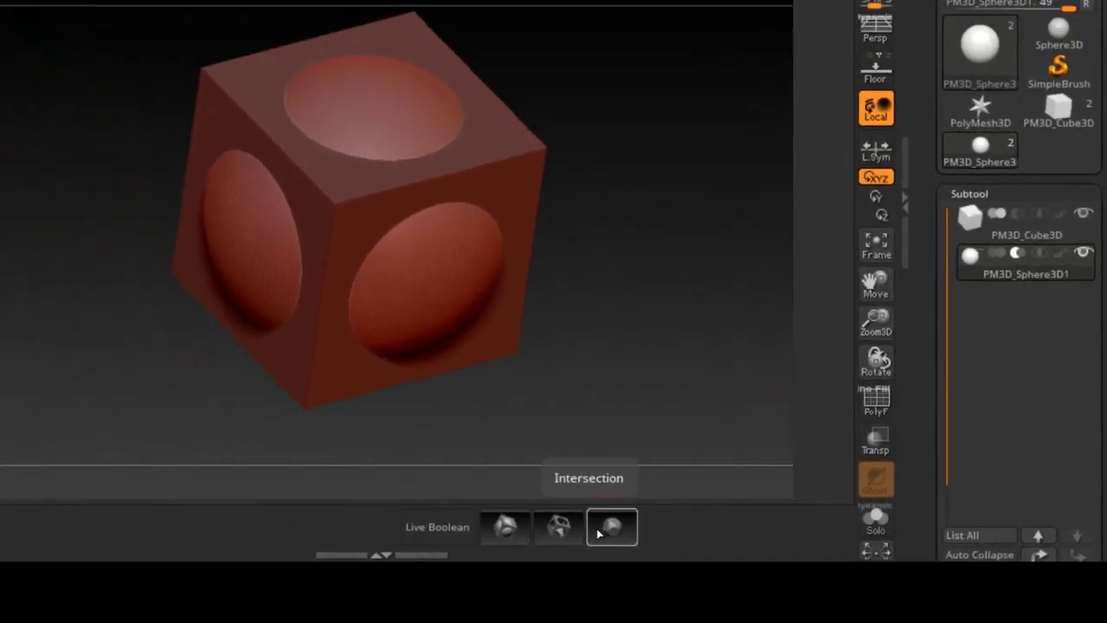
left_click(578, 539)
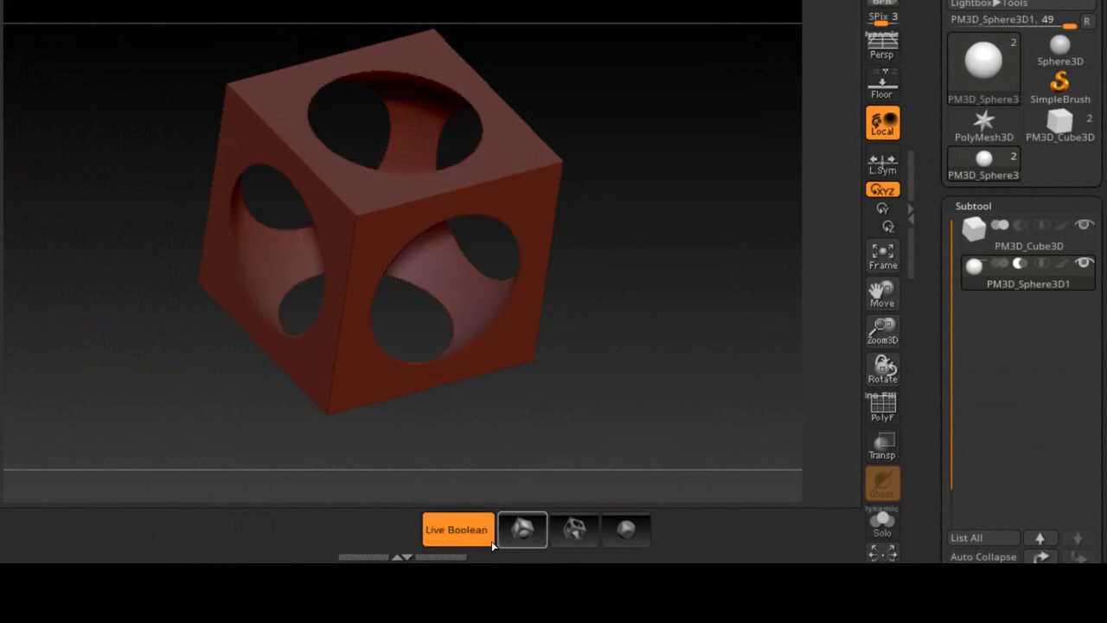
left_click(622, 537)
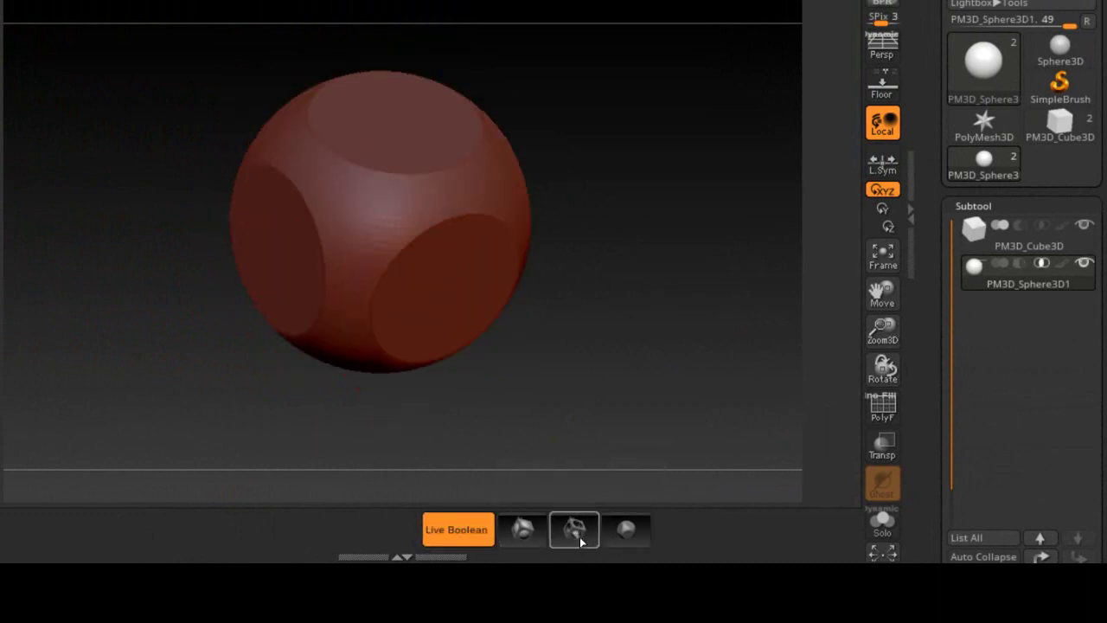
left_click(580, 536)
left_click(522, 530)
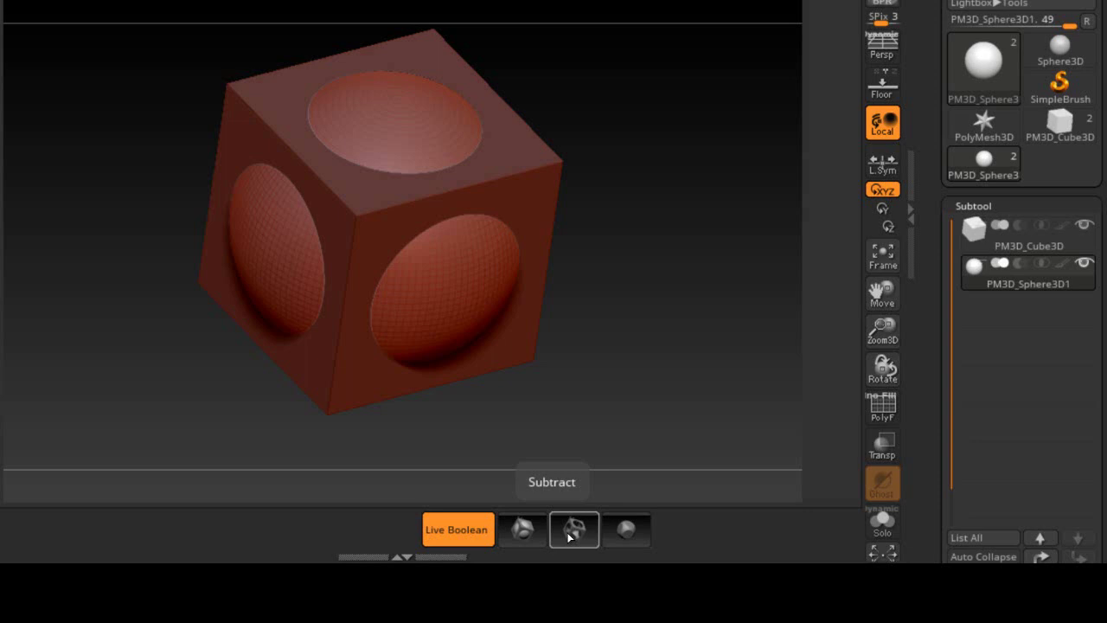
left_click(571, 533)
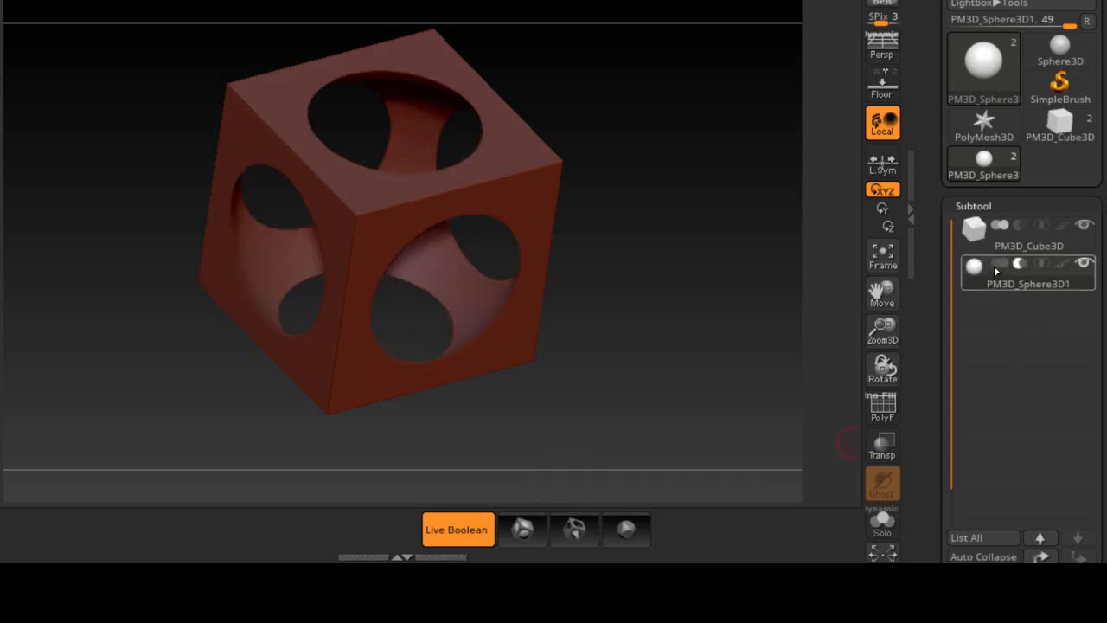
Reset the sphere to Add mode, then preview Subtract and Intersection again
mouse_move(1002, 270)
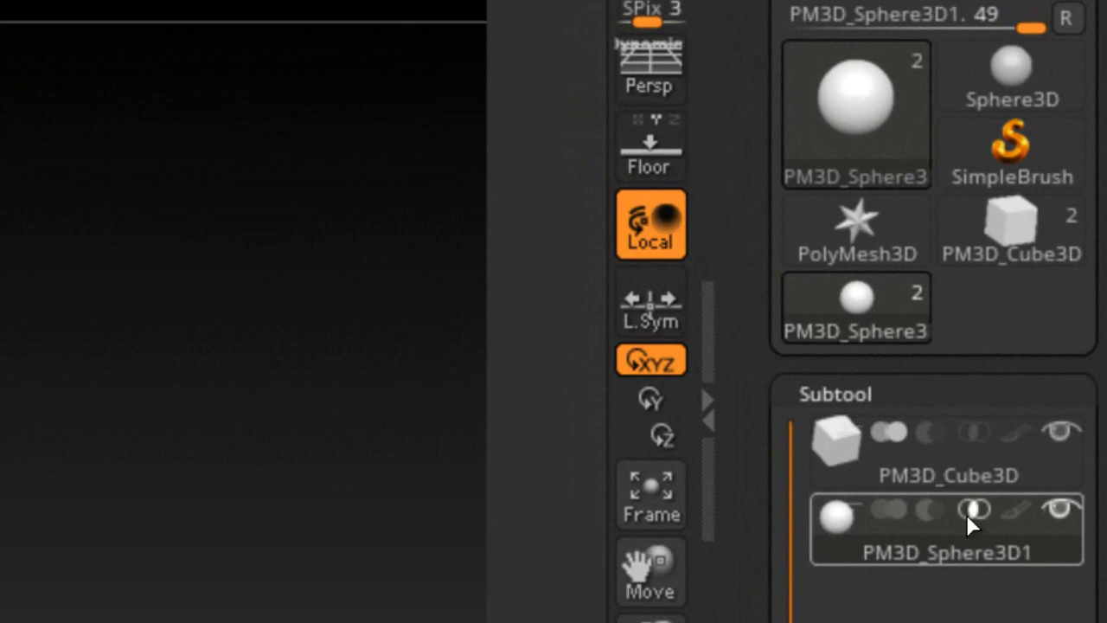
left_click(900, 515)
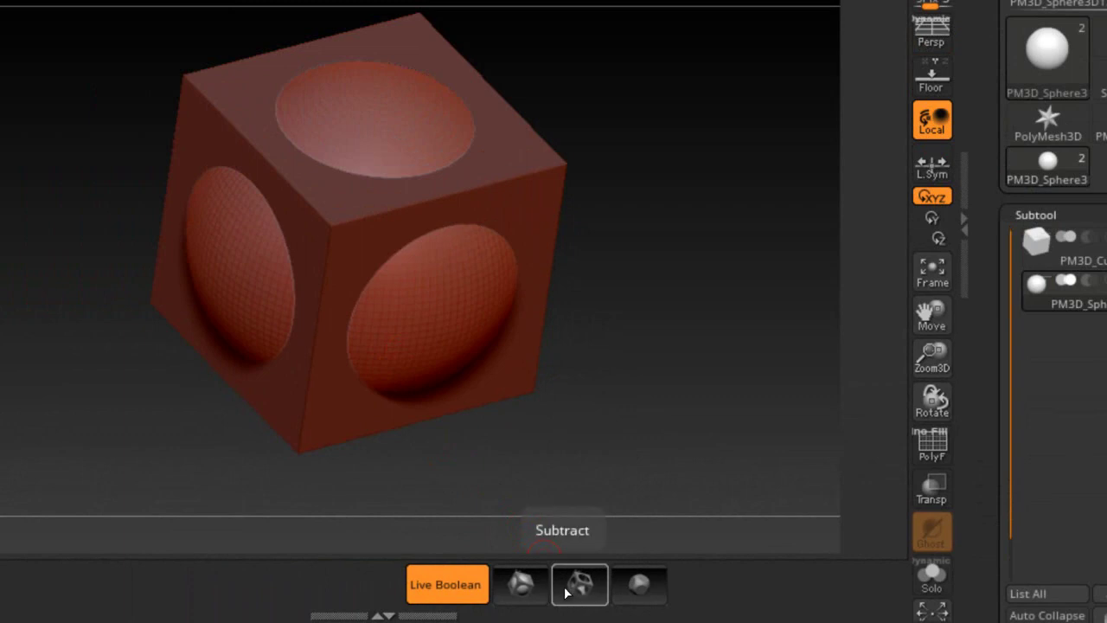
left_click(567, 592)
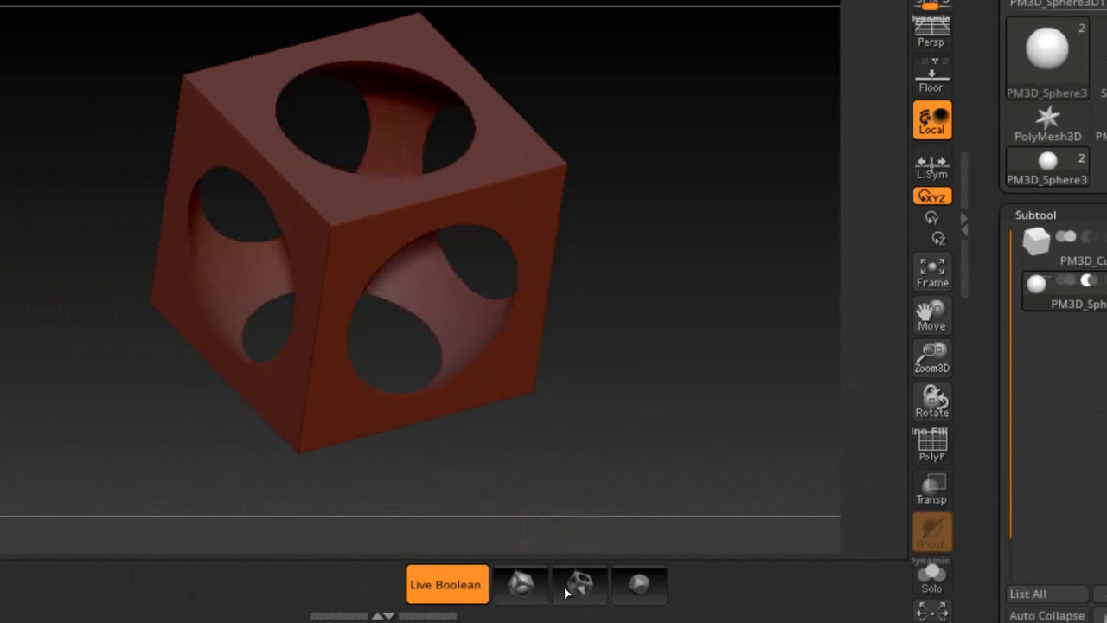
left_click(637, 594)
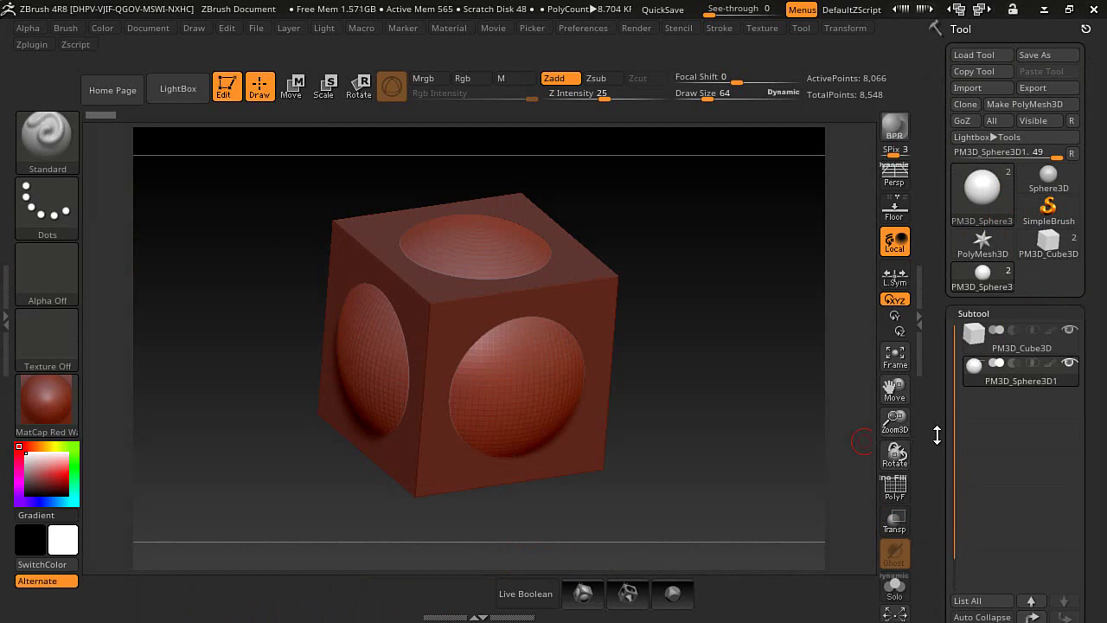
Activate the cube, then the sphere subtool, and apply shelf Subtract to cut round holes
mouse_move(1034, 378)
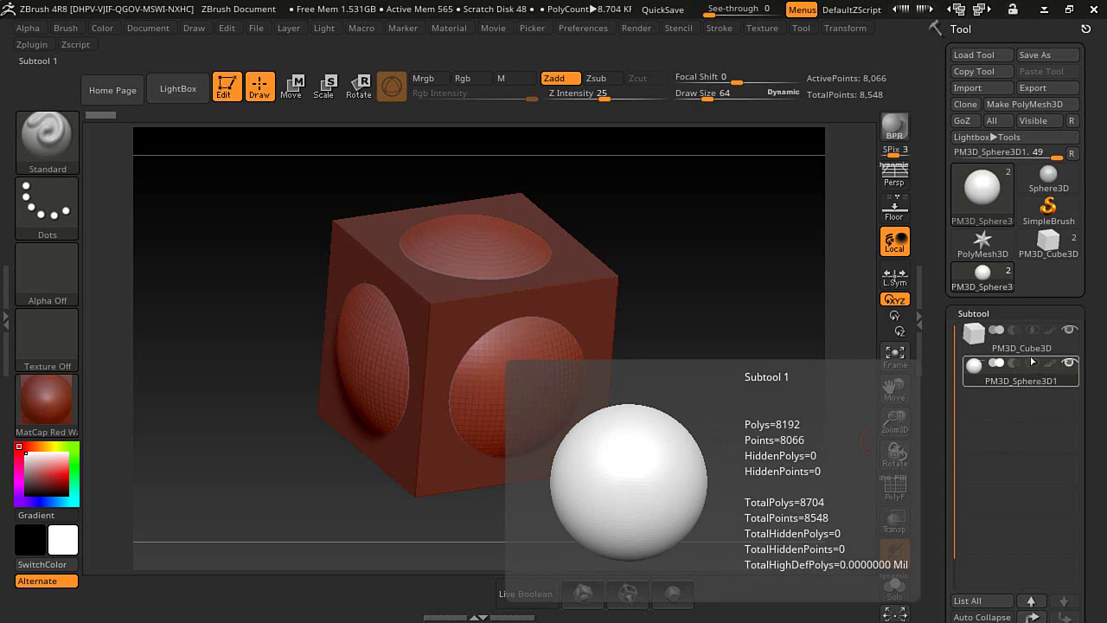
mouse_move(1028, 353)
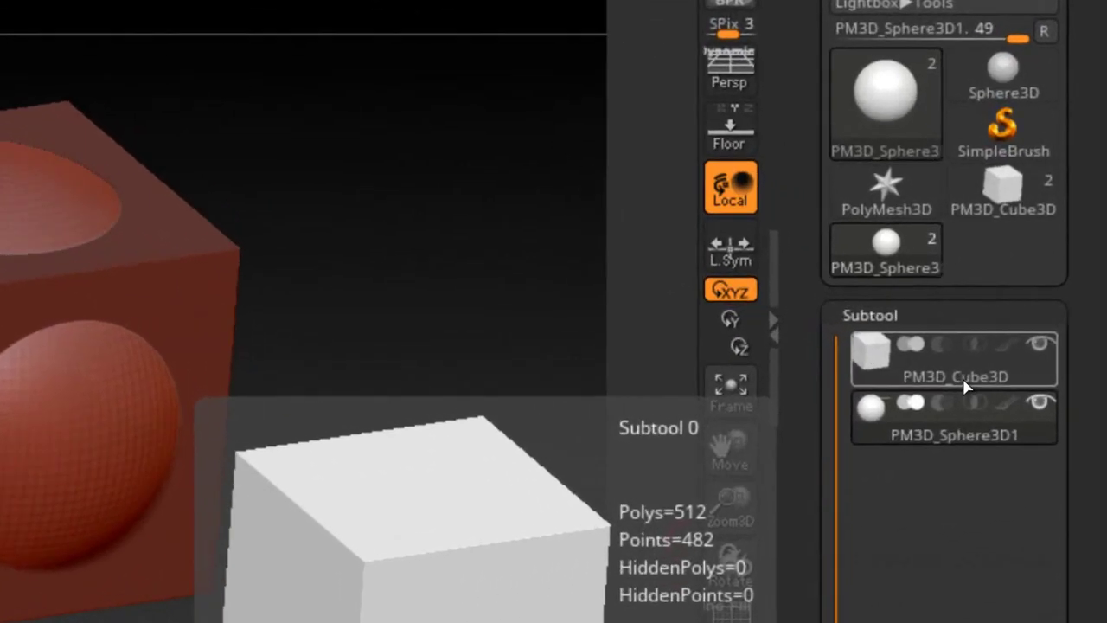
left_click(1027, 353)
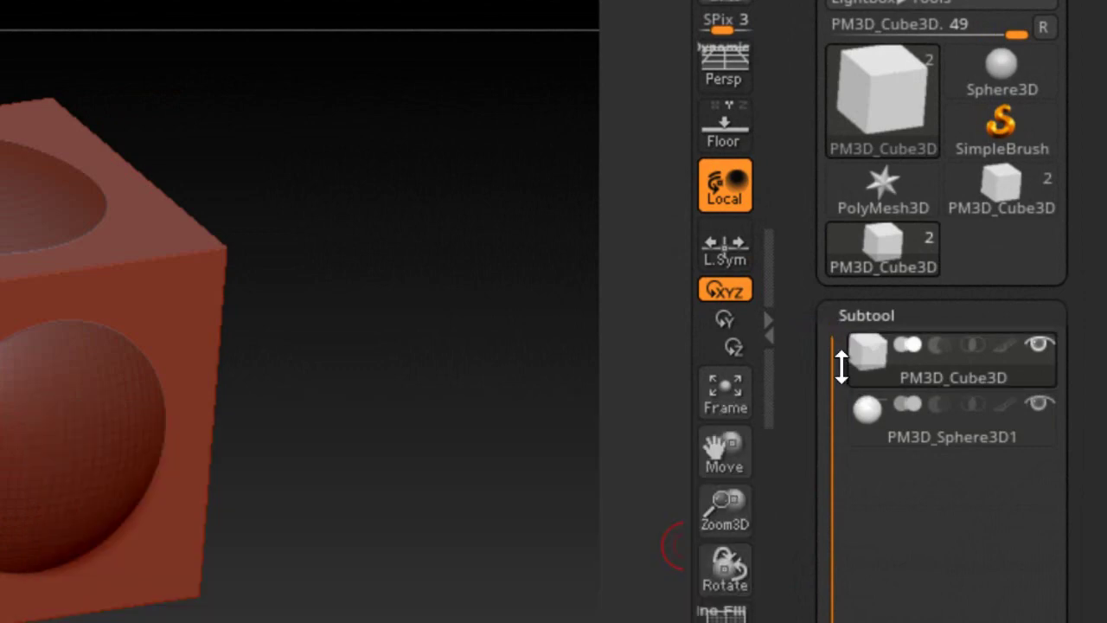
left_click_drag(840, 363, 857, 487)
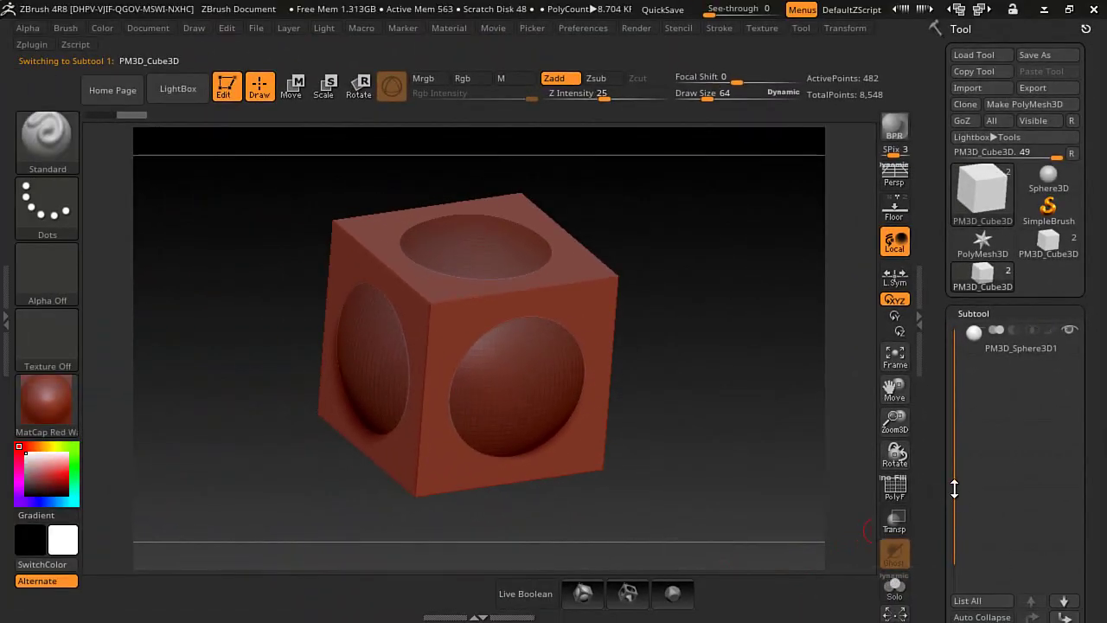
left_click_drag(954, 482, 949, 348)
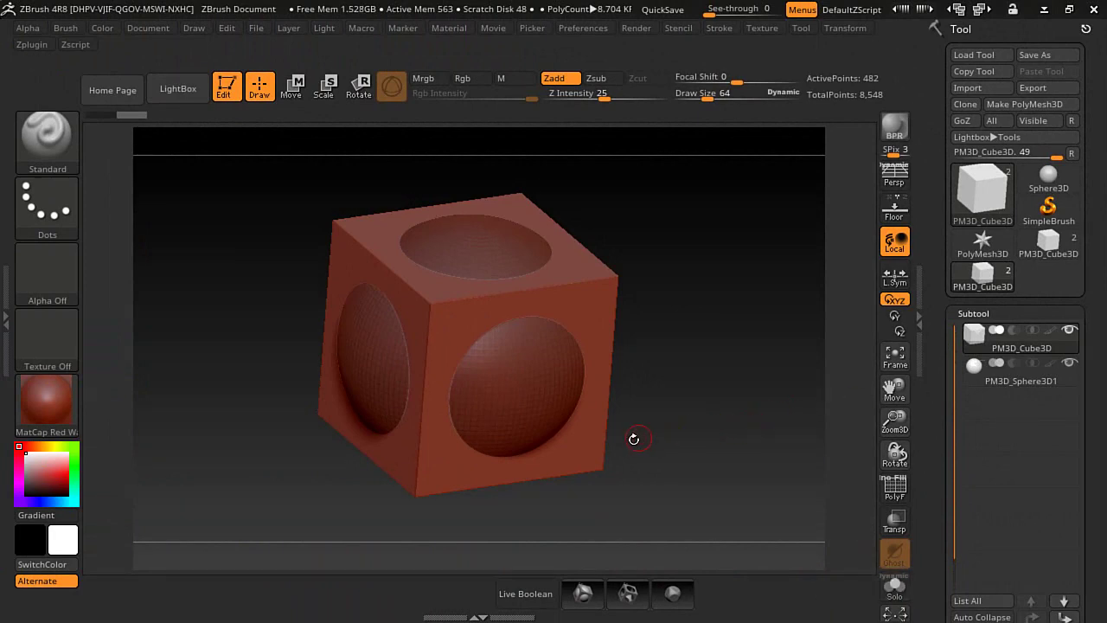
left_click(522, 386, "alt")
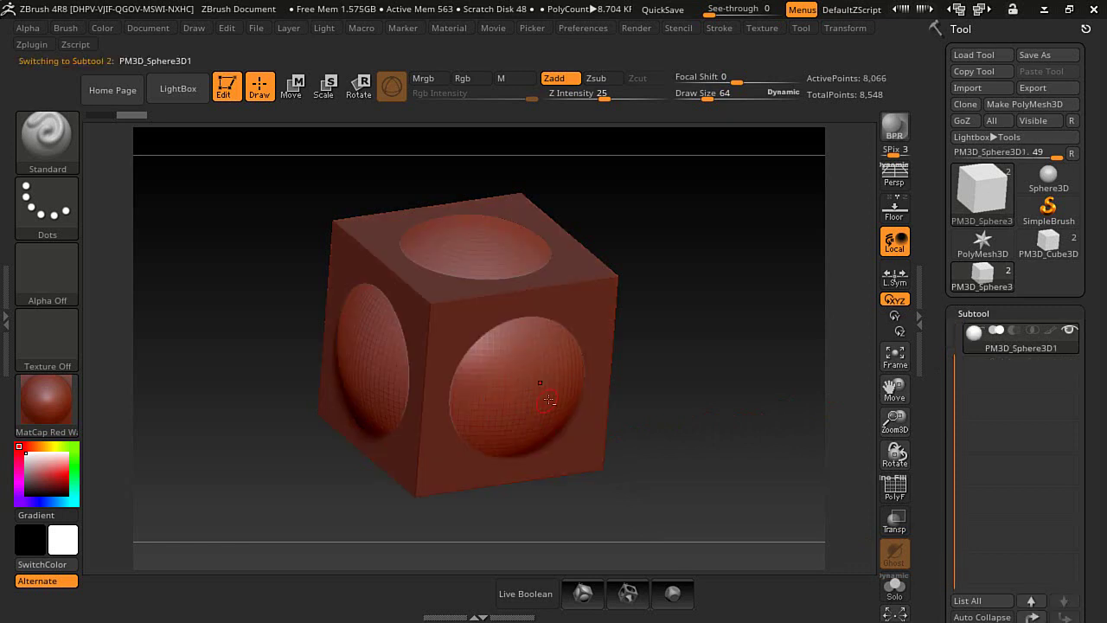
left_click(590, 304, "alt")
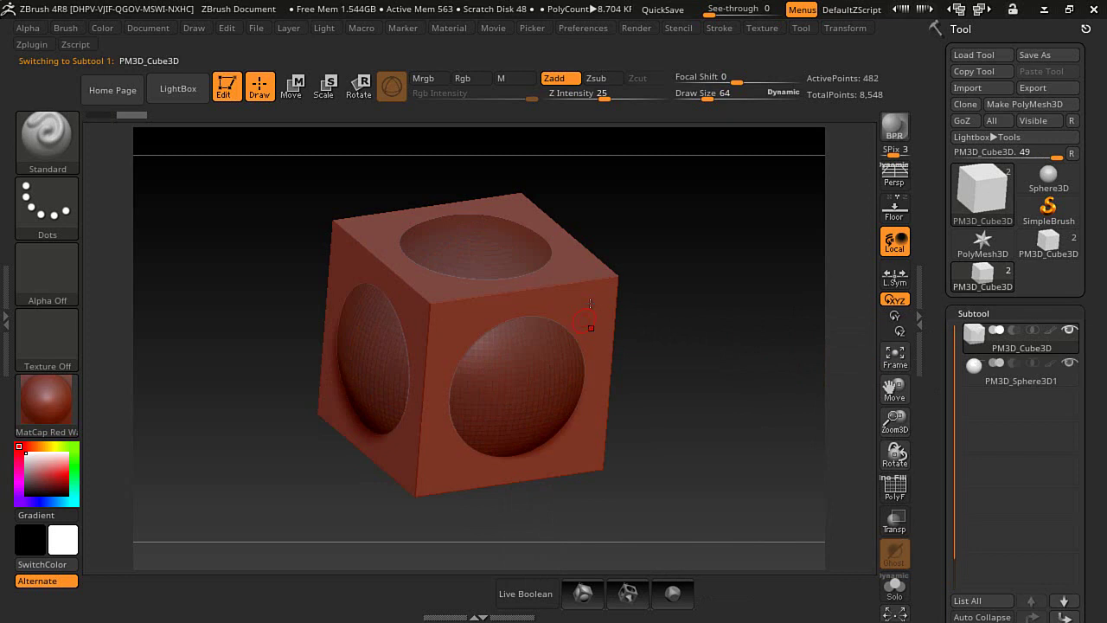
left_click(535, 389, "alt")
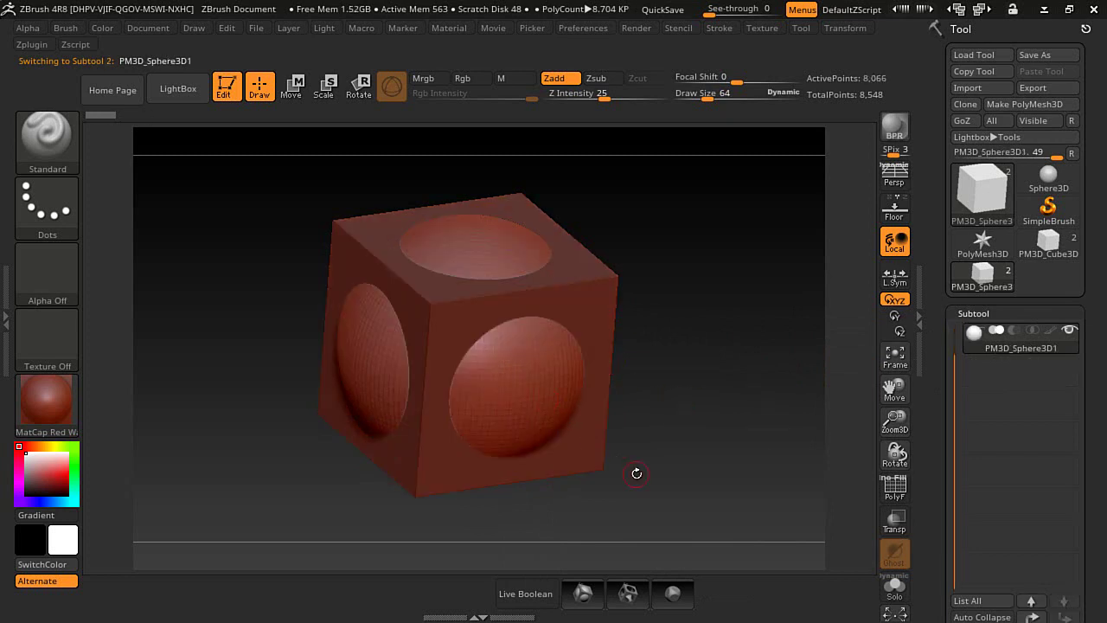
left_click(628, 594)
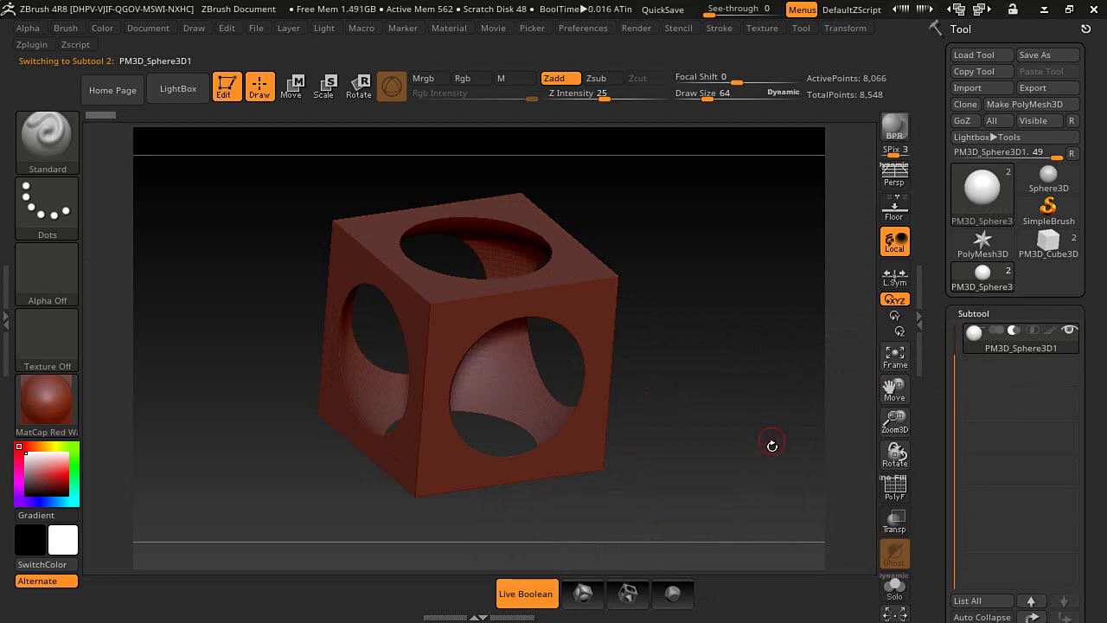
Isolate the sphere with Solo and move it along its Z axis with the gizmo
left_click(297, 86)
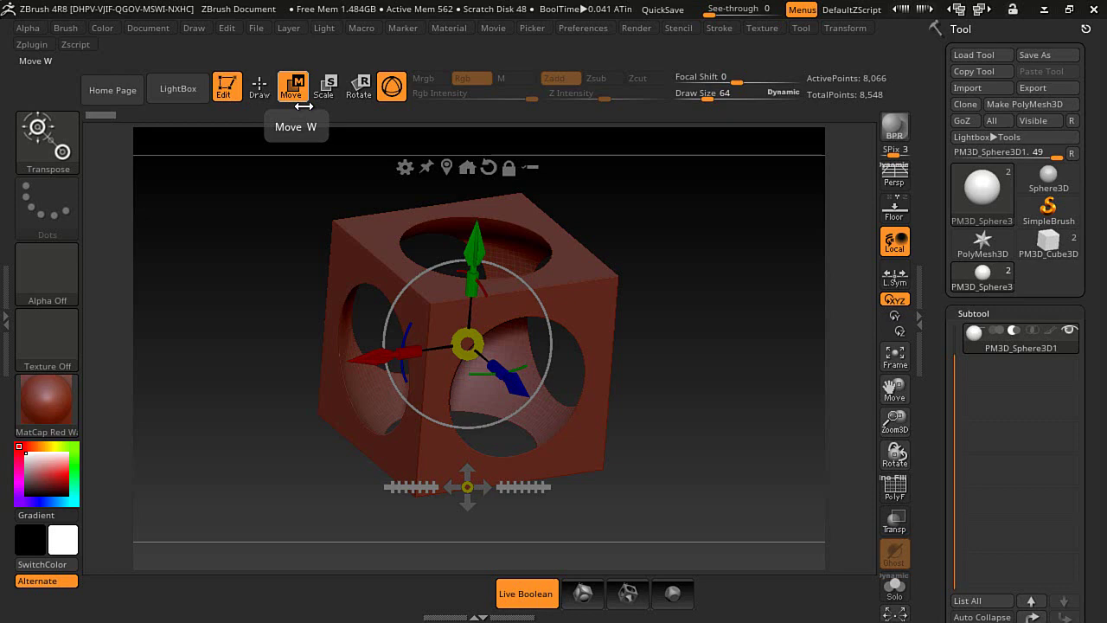
left_click_drag(722, 406, 718, 363, "shift")
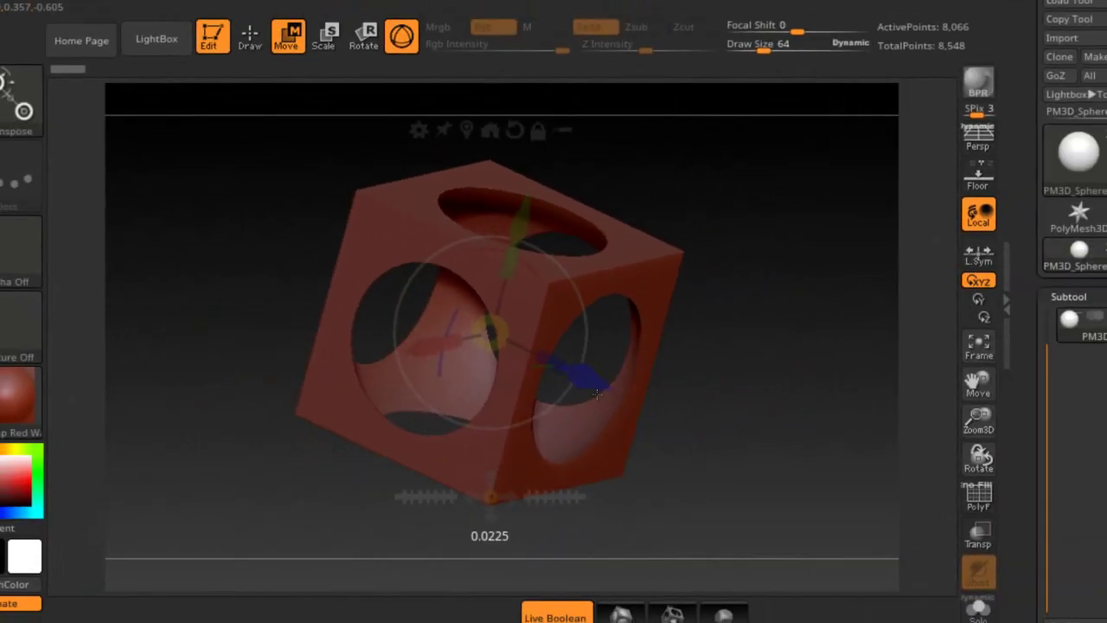
left_click(723, 615)
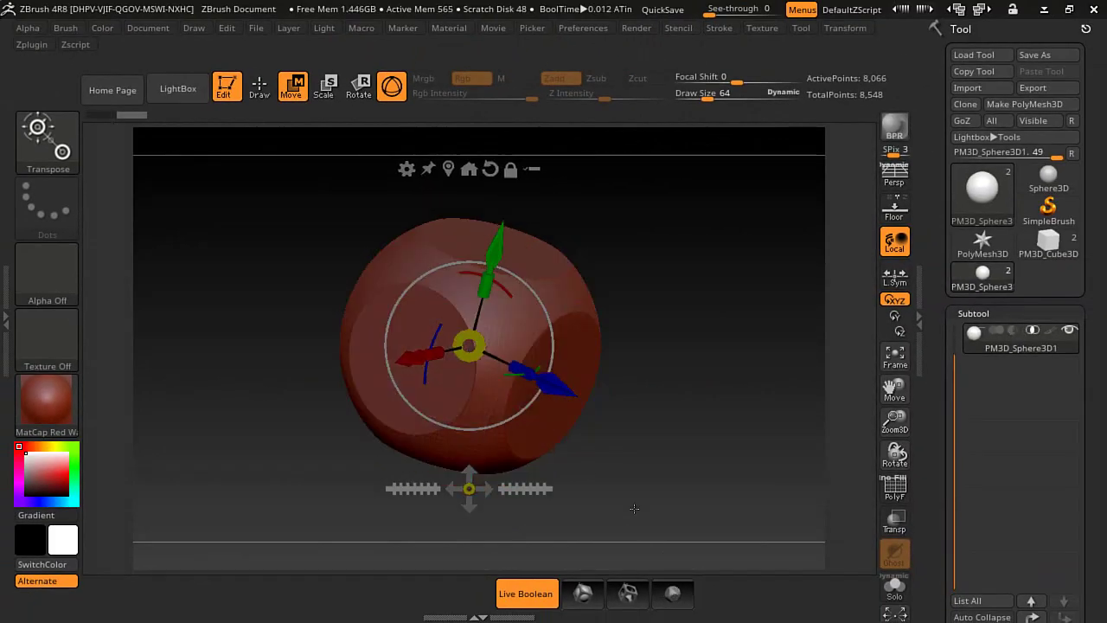
left_click_drag(566, 391, 651, 428)
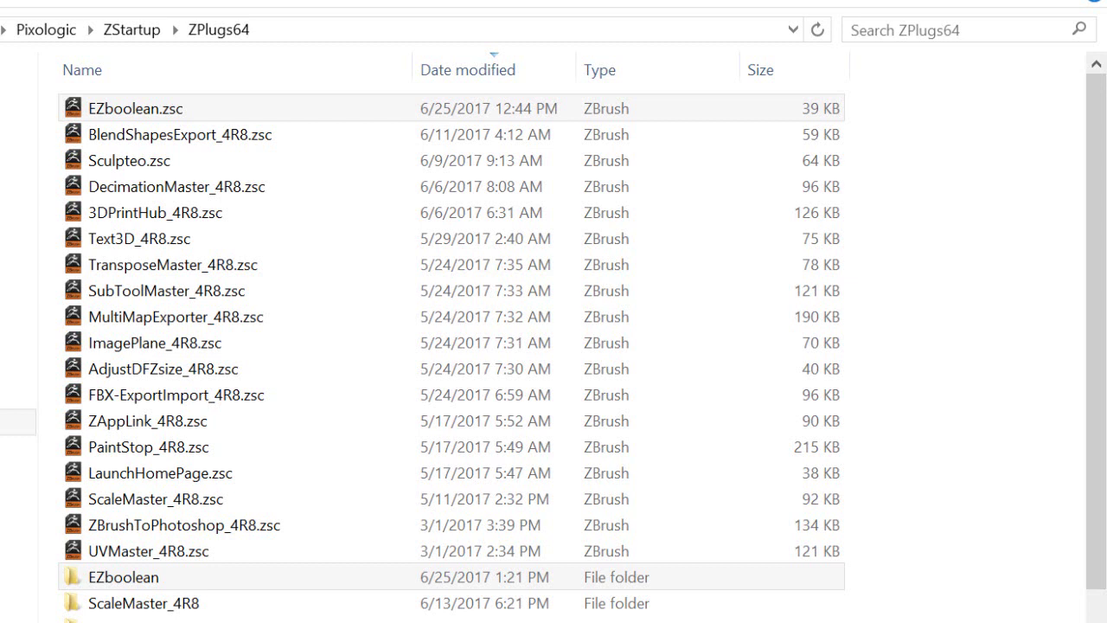
Select both the EZboolean folder and EZboolean.zsc in ZPlugs64
left_click(158, 580)
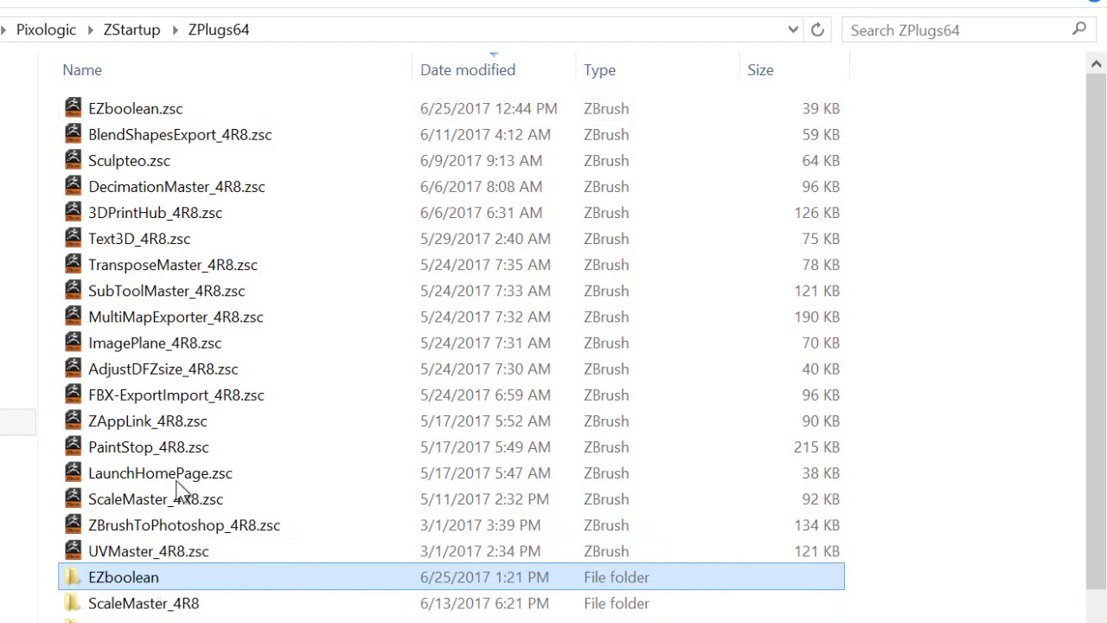
left_click(147, 115, "ctrl")
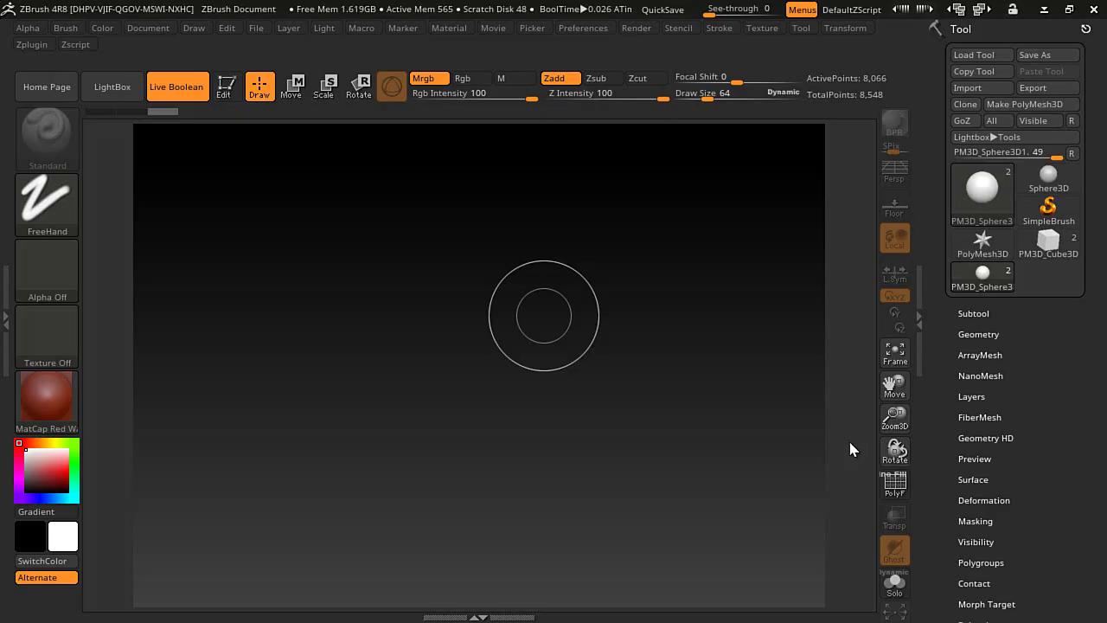
Draw and undo a test sphere, then dock Zplugin in the left tray with EZboolean expanded
left_click_drag(845, 428, 852, 363)
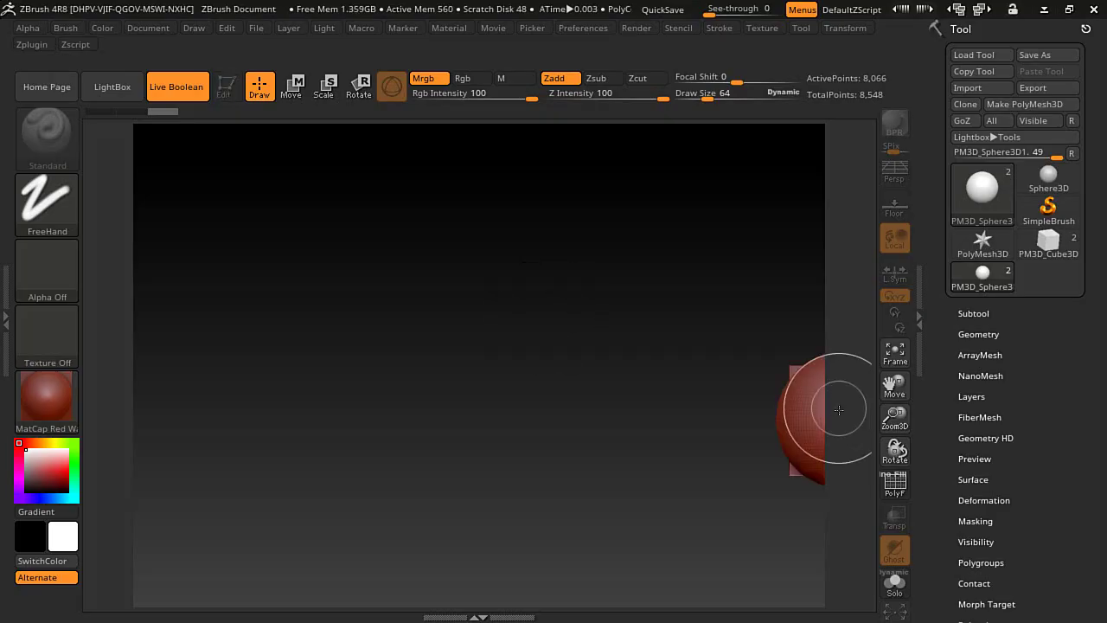
key("ctrl+n")
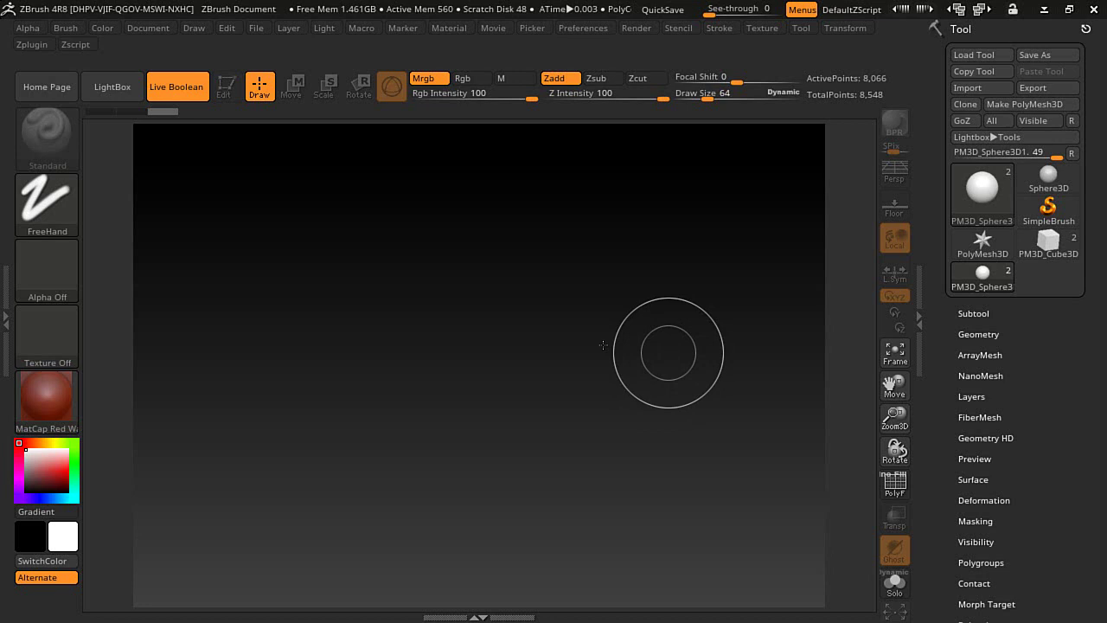
left_click(4, 318)
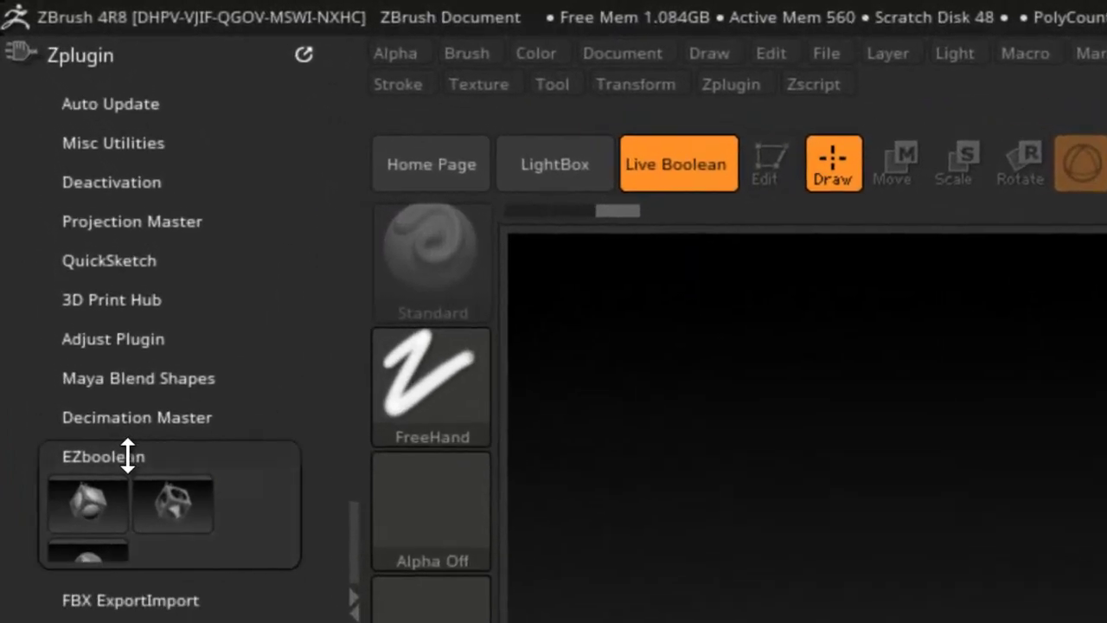
left_click(67, 242)
left_click(127, 456)
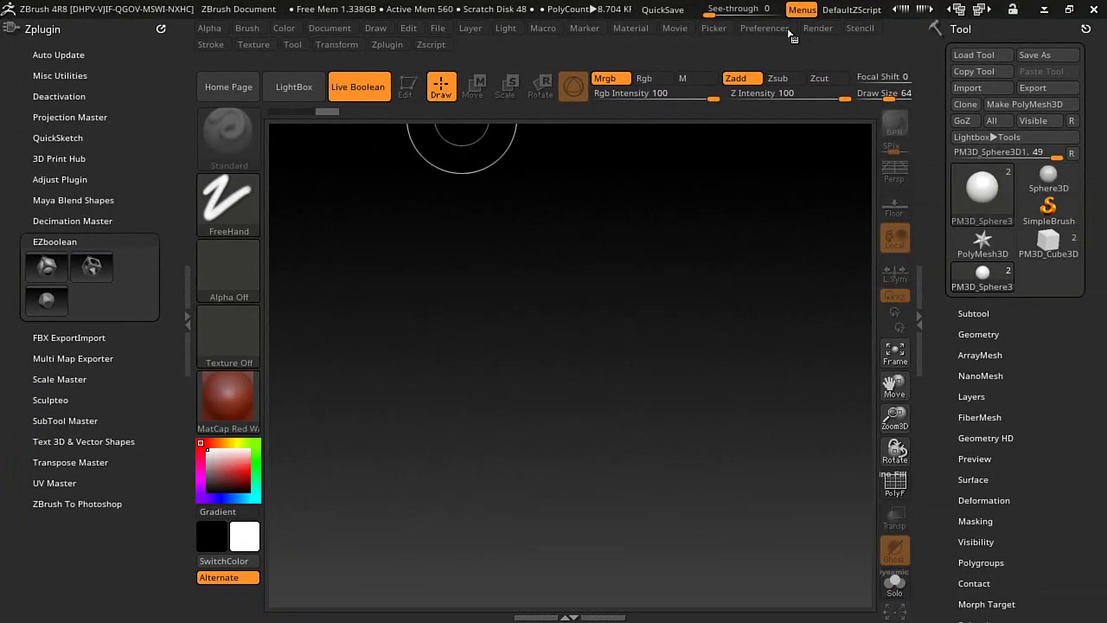
Enable Customize in Preferences and drag Intersection, Subtract and Add into the bottom shelf
left_click(782, 31)
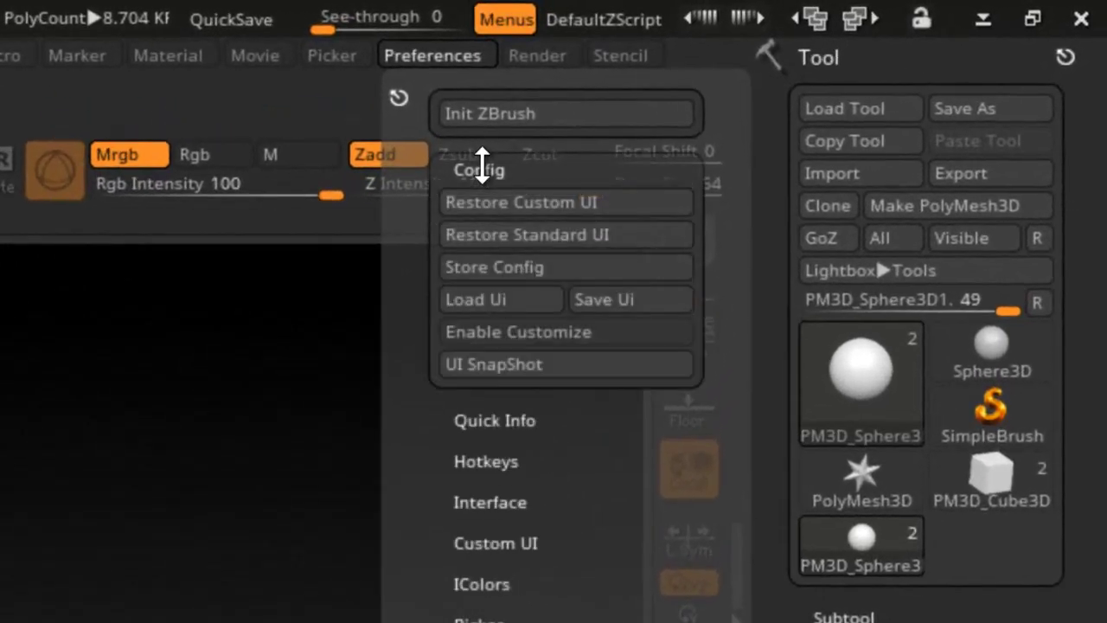
left_click(478, 331)
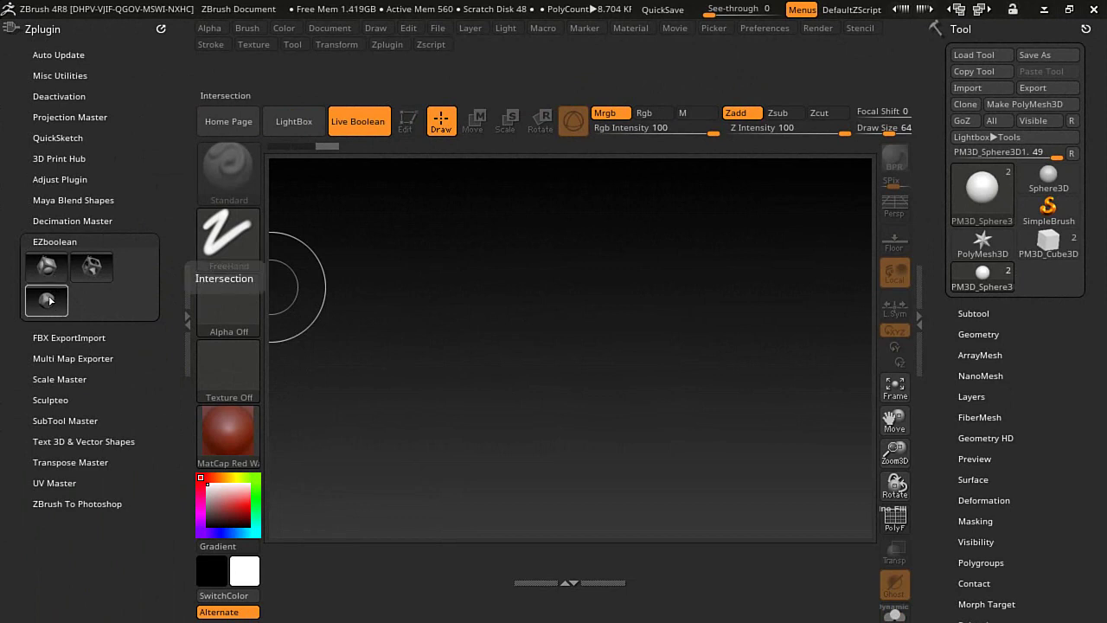
left_click_drag(49, 300, 877, 562, "ctrl+alt")
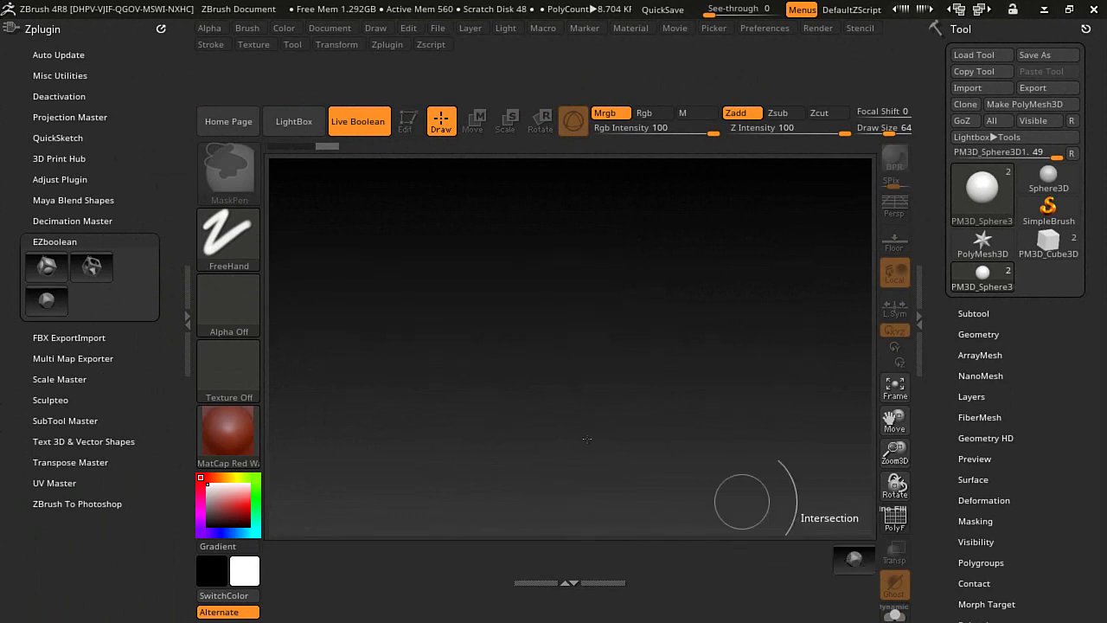
left_click_drag(92, 266, 807, 564, "ctrl+alt")
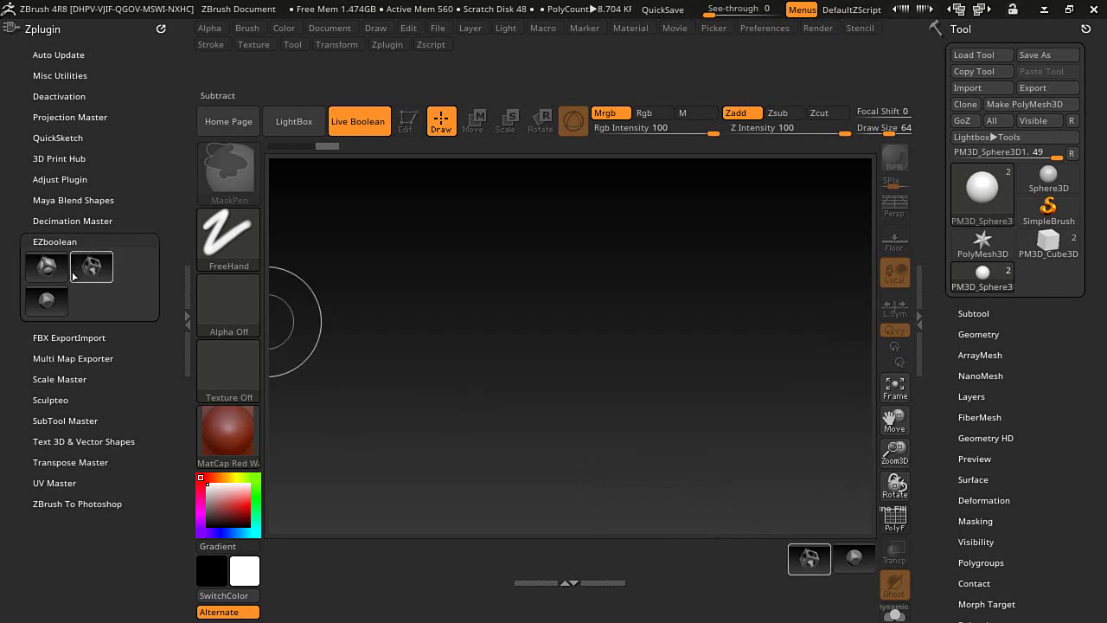
mouse_move(47, 266)
left_mouse_down("ctrl+alt")
mouse_move(578, 487)
mouse_move(698, 560)
mouse_move(772, 563)
left_mouse_up("ctrl+alt")
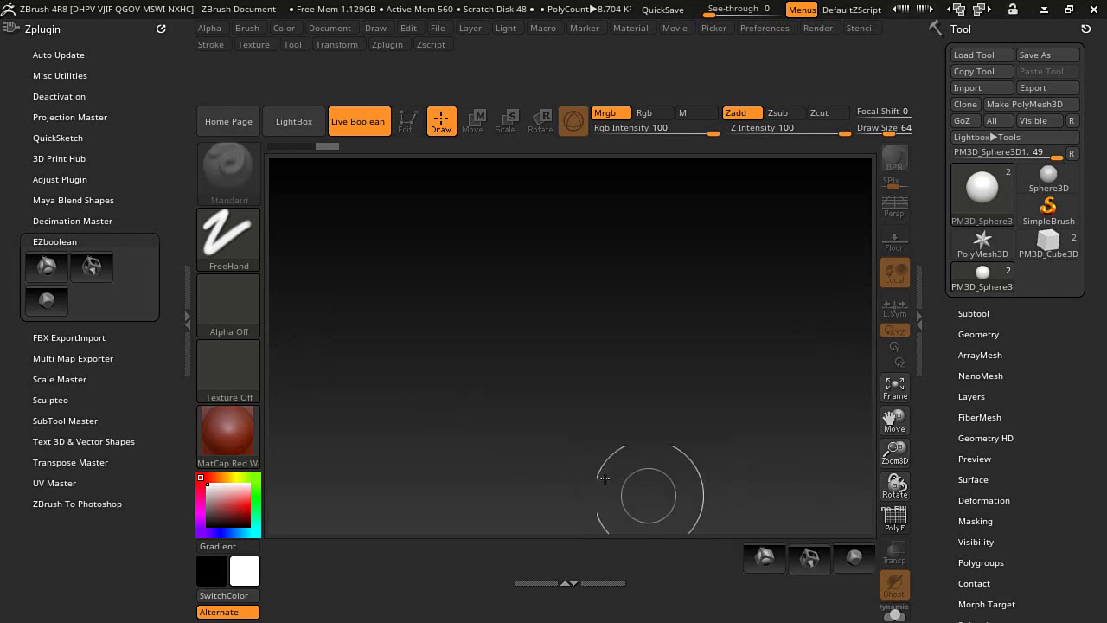
Remove the Zplugin palette from the side tray and add Live Boolean to the bottom shelf
left_click(68, 241)
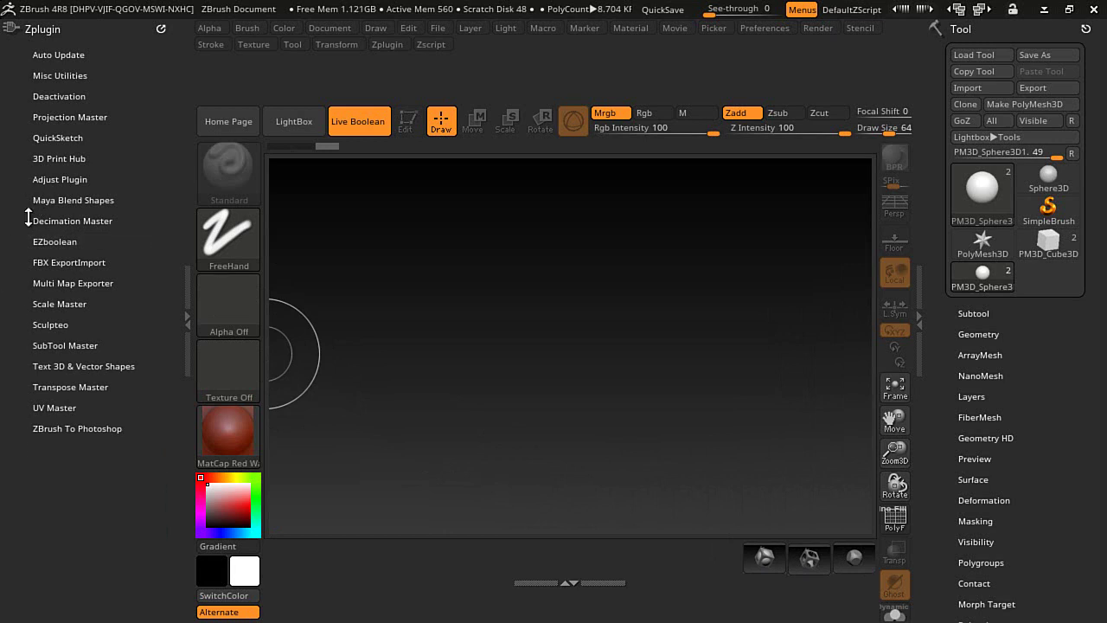
left_click(158, 30)
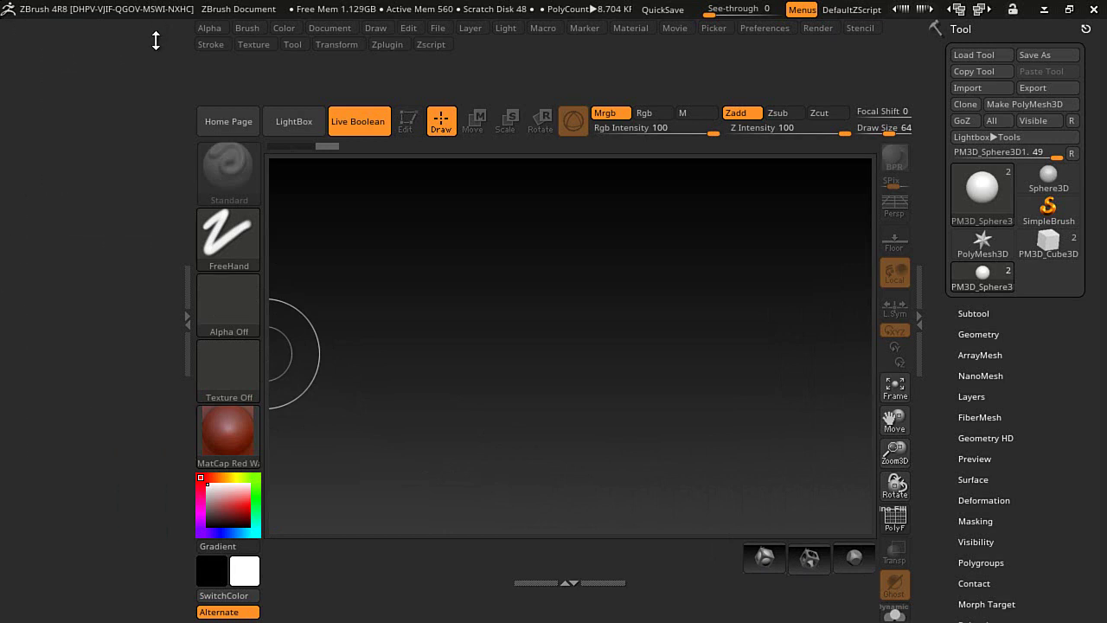
left_click(187, 299)
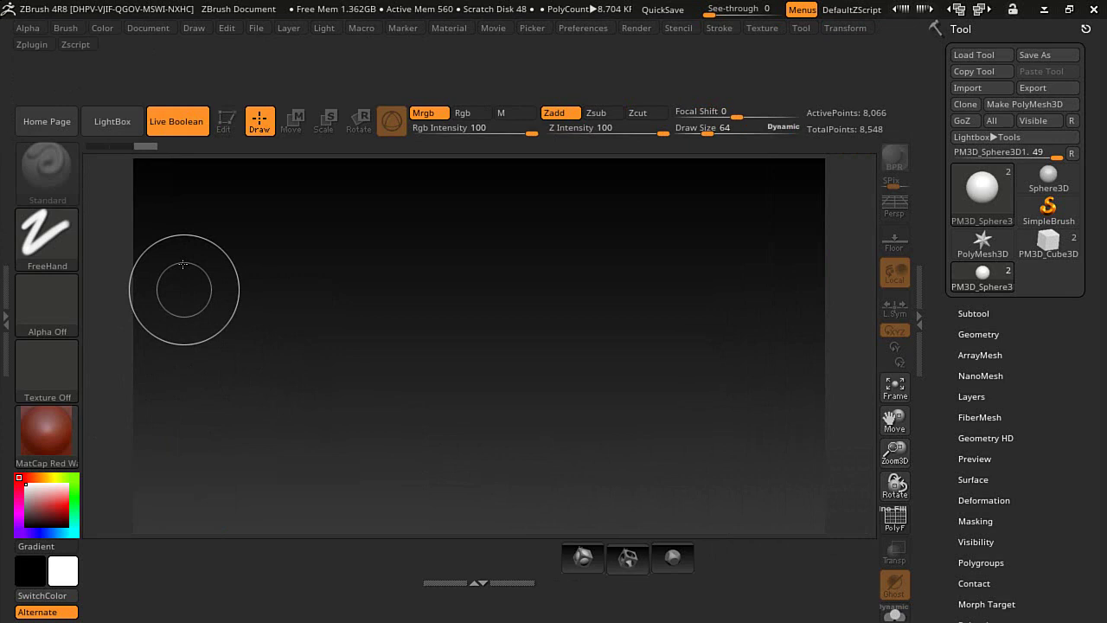
left_click_drag(177, 122, 528, 558, "ctrl+alt")
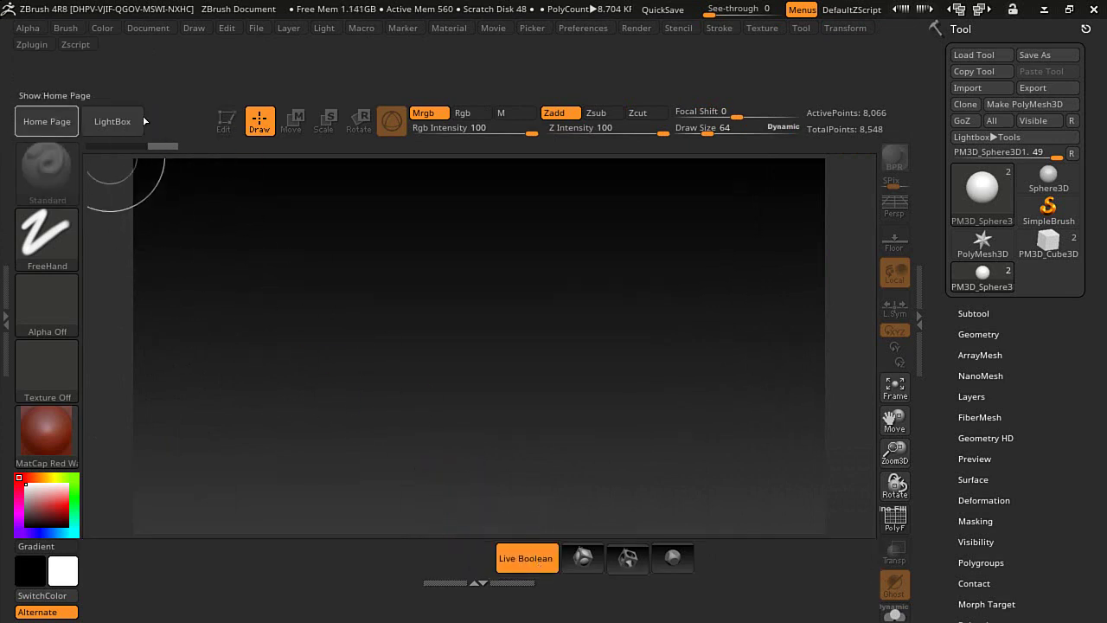
Rearrange LightBox and Home Page in the top row, then open Preferences to save the layout
left_click_drag(138, 121, 178, 121, "ctrl+alt")
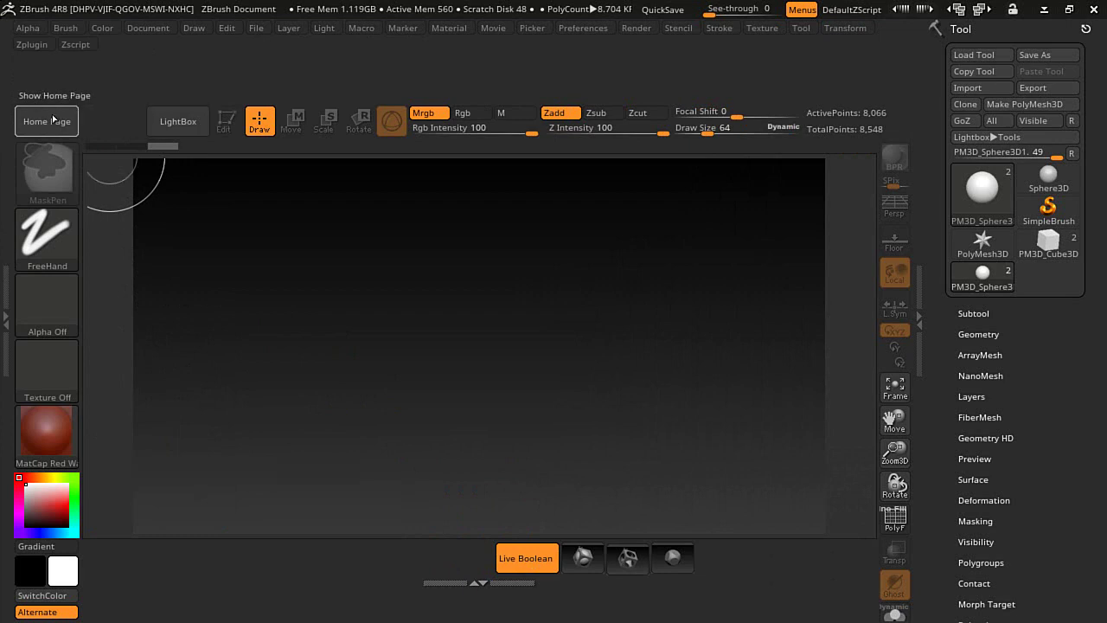
left_click_drag(53, 120, 113, 121, "ctrl+alt")
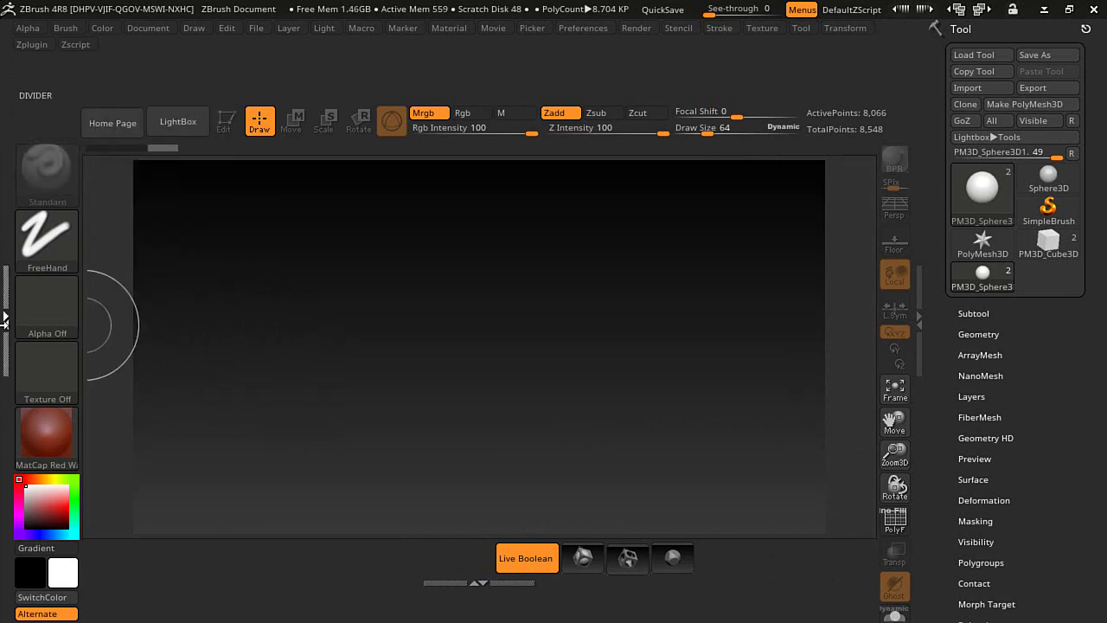
left_click(5, 320)
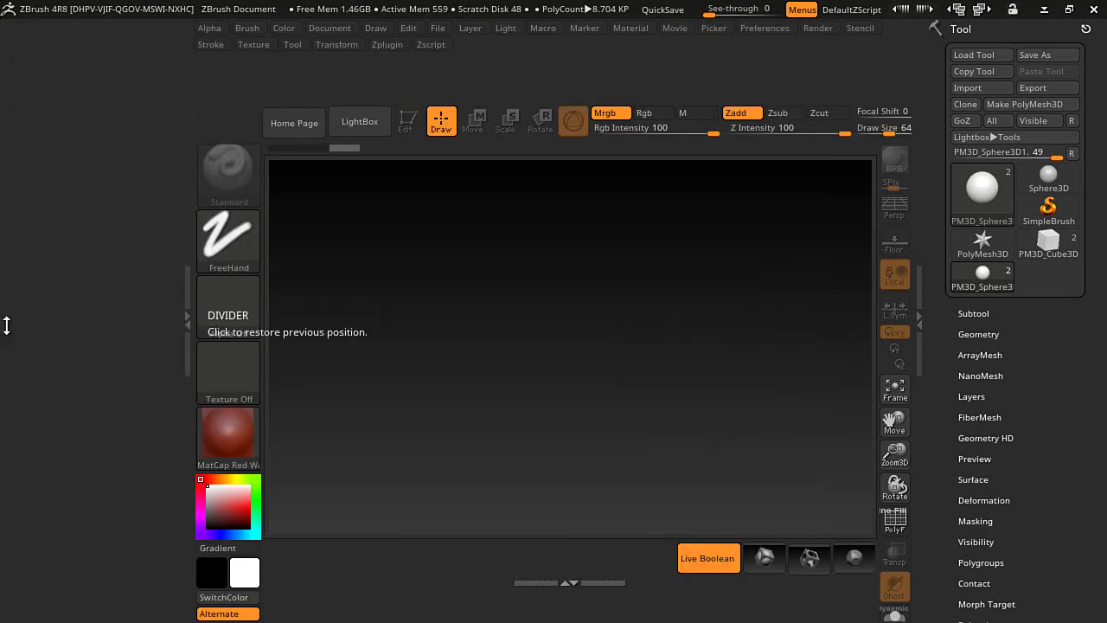
left_click(184, 306)
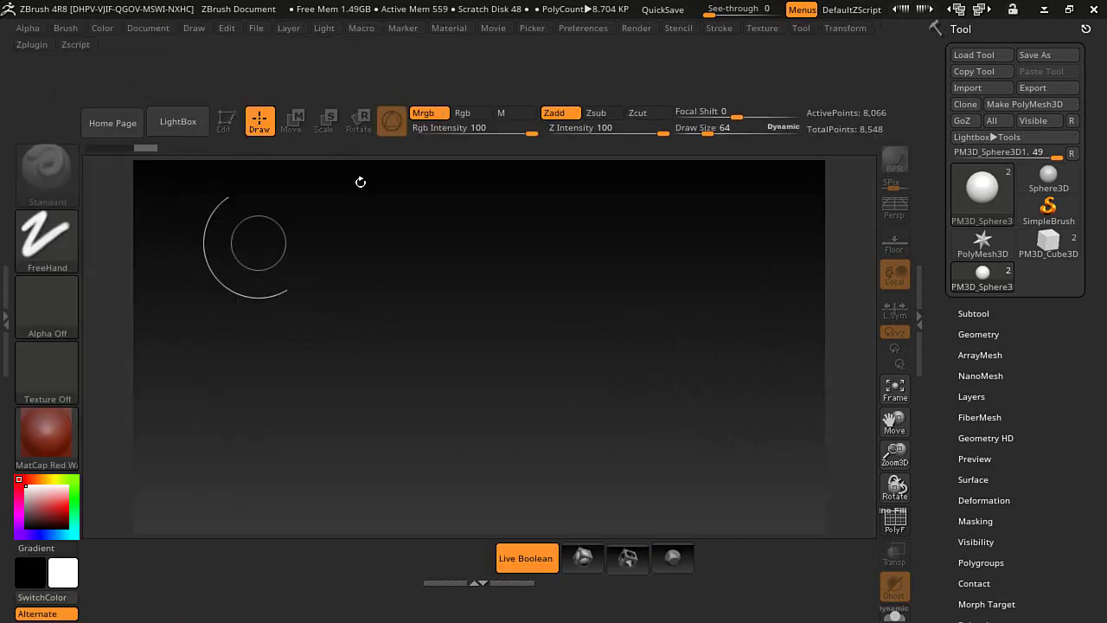
left_click(584, 29)
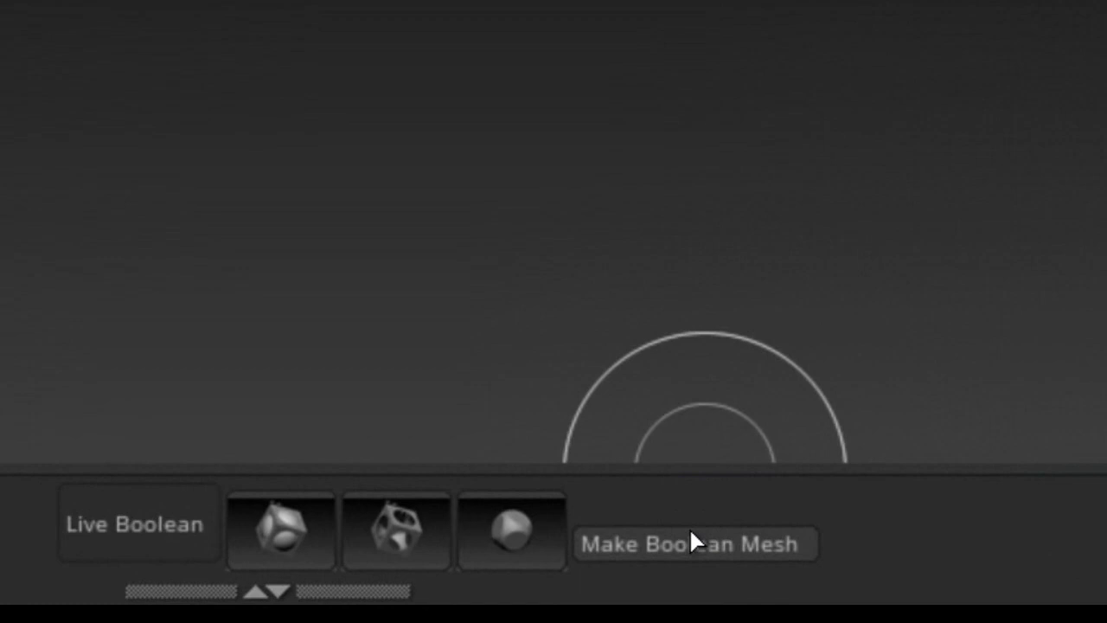
Run Make Boolean Mesh from the shelf and again from Zplugin's expanded EZboolean section
left_click(637, 601)
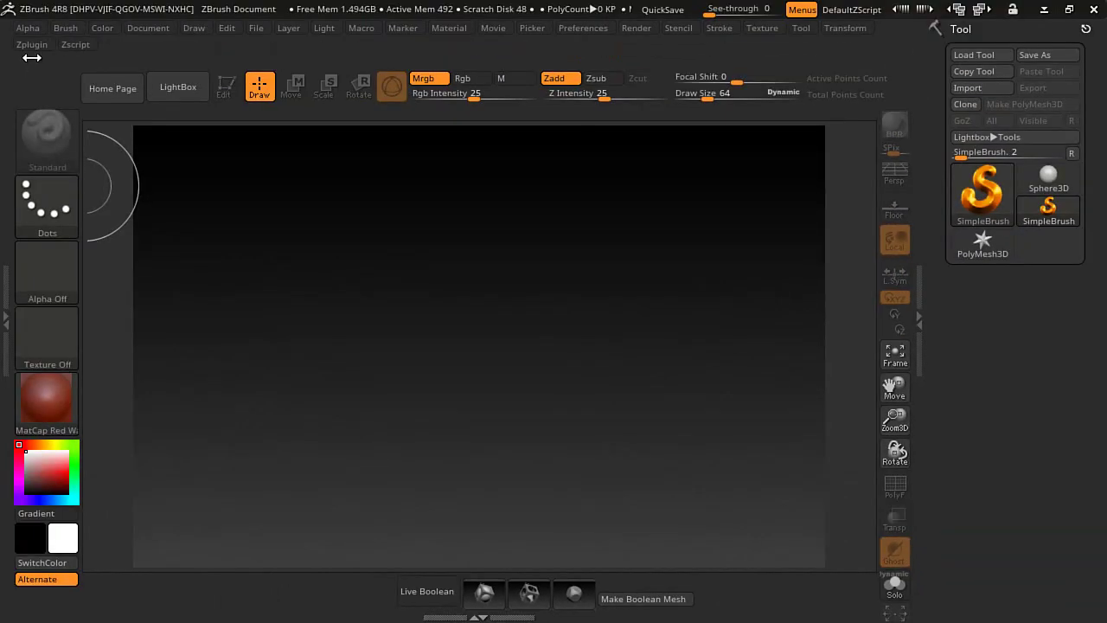
left_click(32, 45)
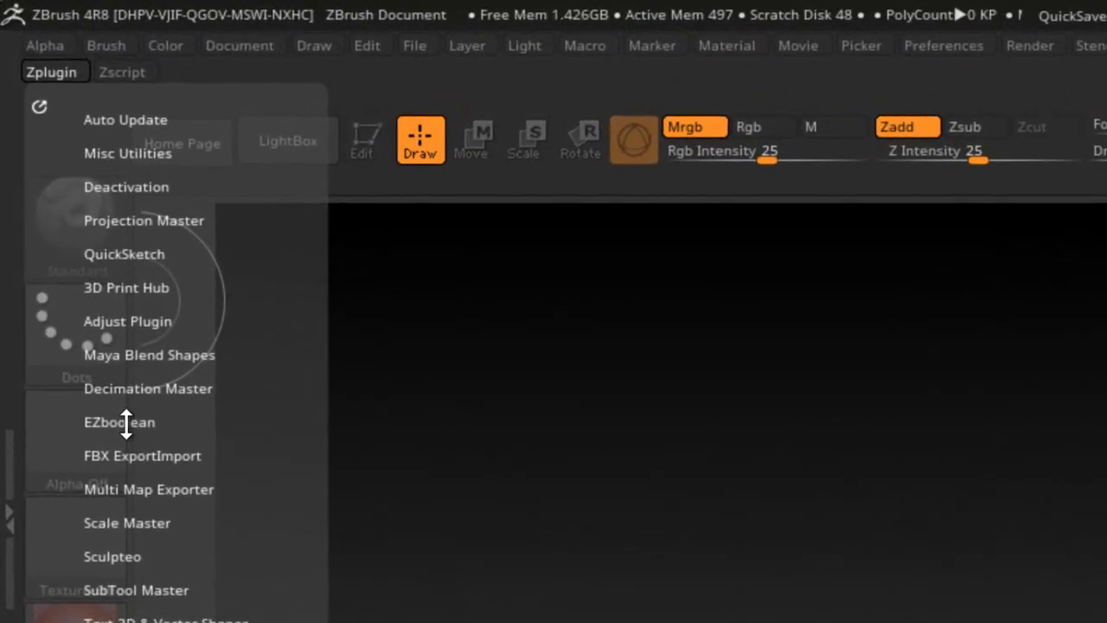
left_click(126, 422)
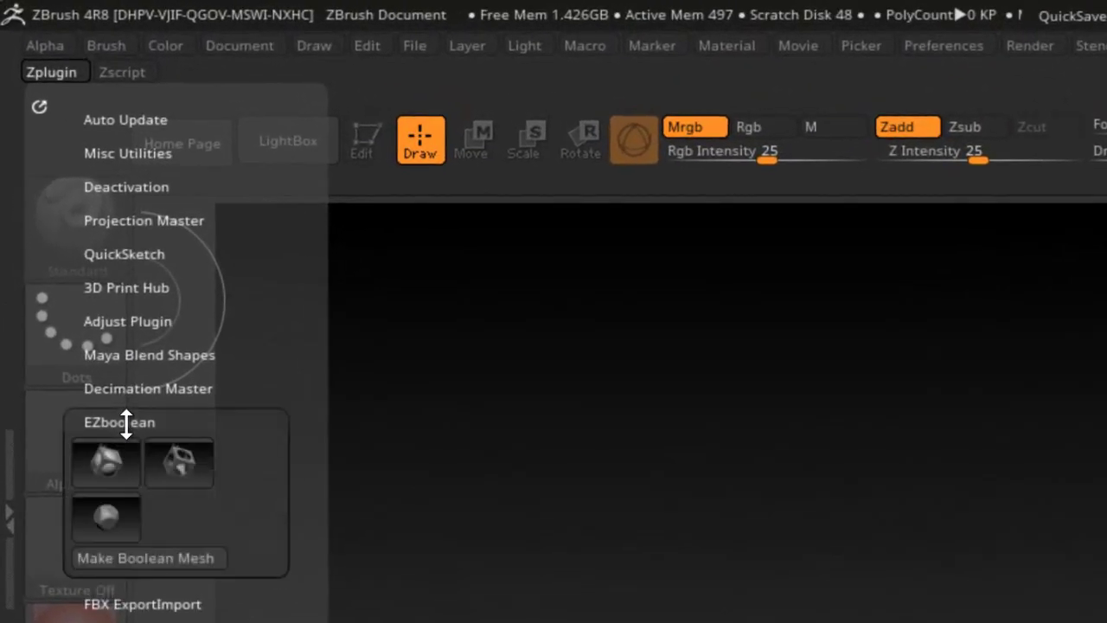
left_click(180, 565)
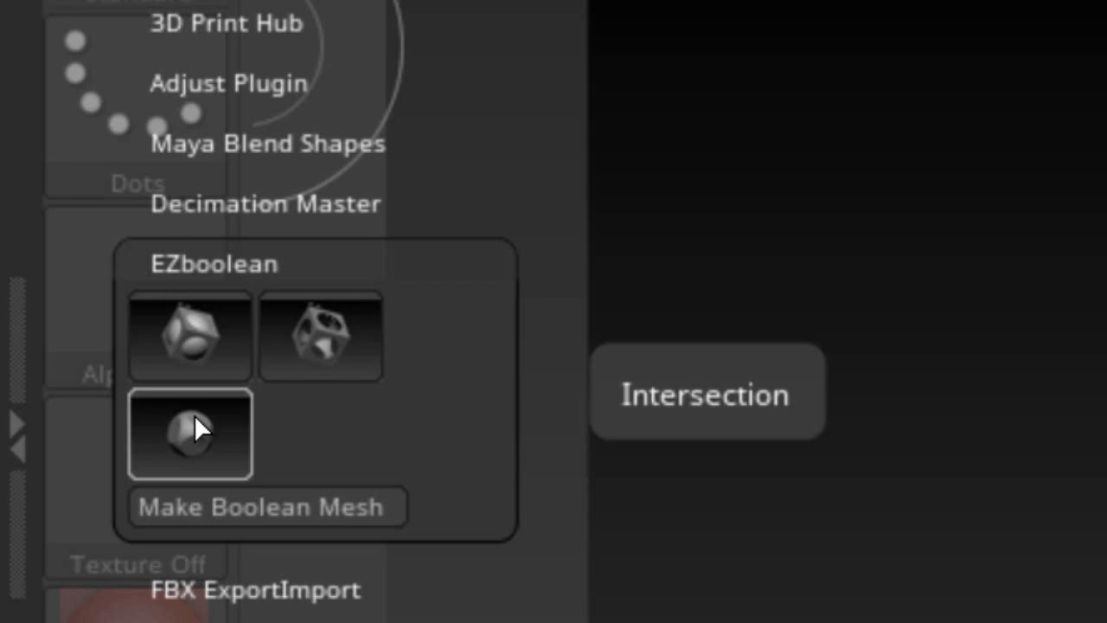
Run Make Boolean Mesh from the EZboolean sub-palette on the holed cube
left_click(328, 521)
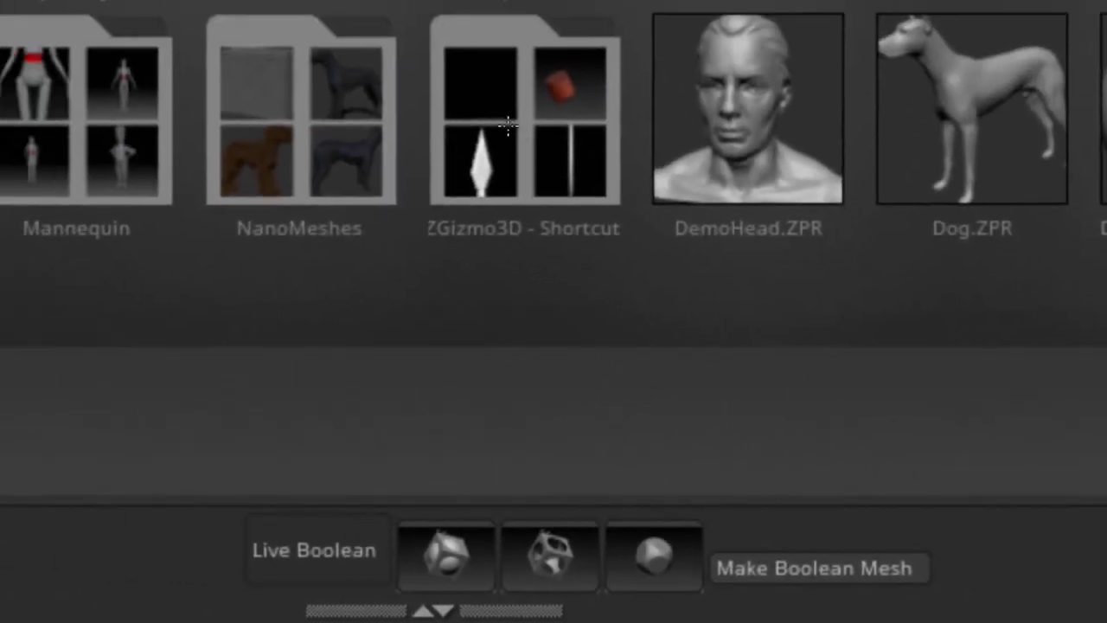
left_click(507, 126)
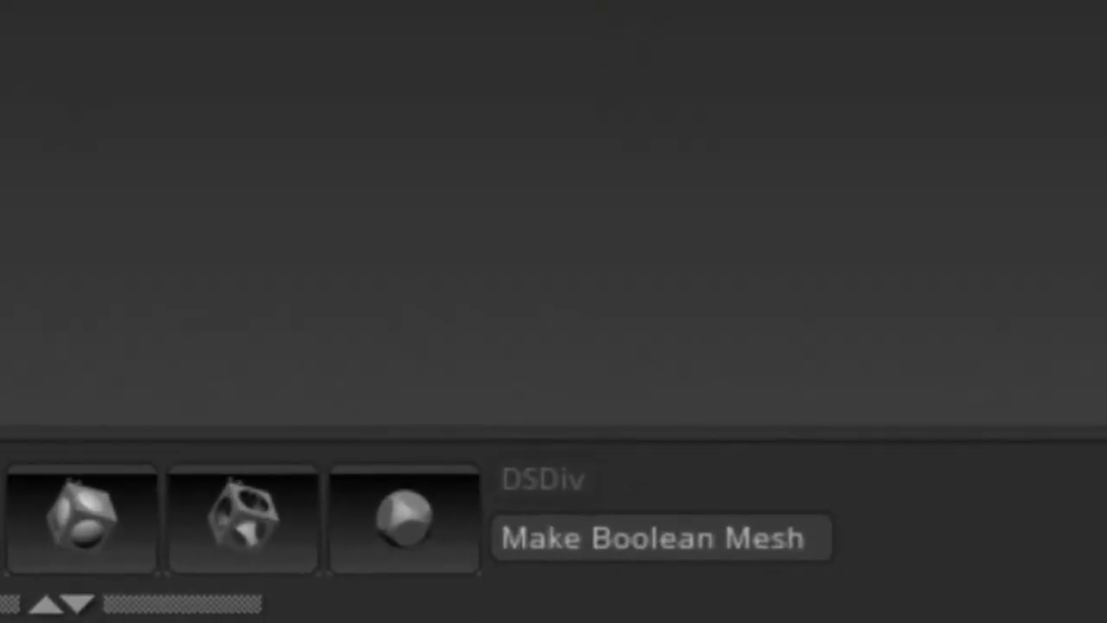
left_click_drag(85, 58, 75, 185)
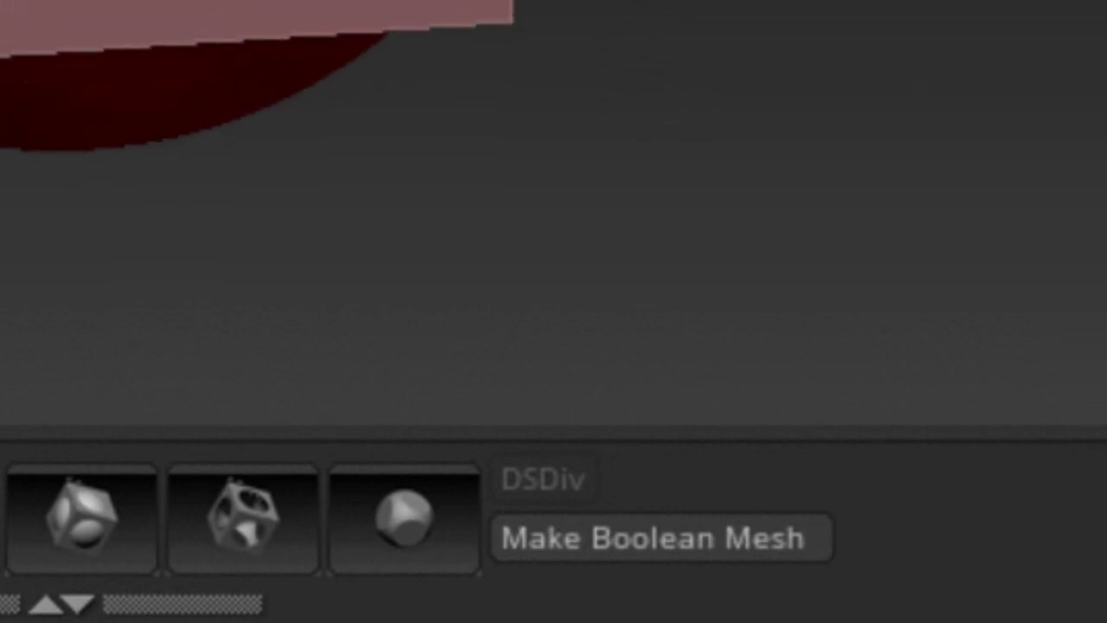
mouse_move(735, 17)
left_mouse_down()
mouse_move(741, 47)
mouse_move(652, 94)
mouse_move(529, 275)
left_mouse_up()
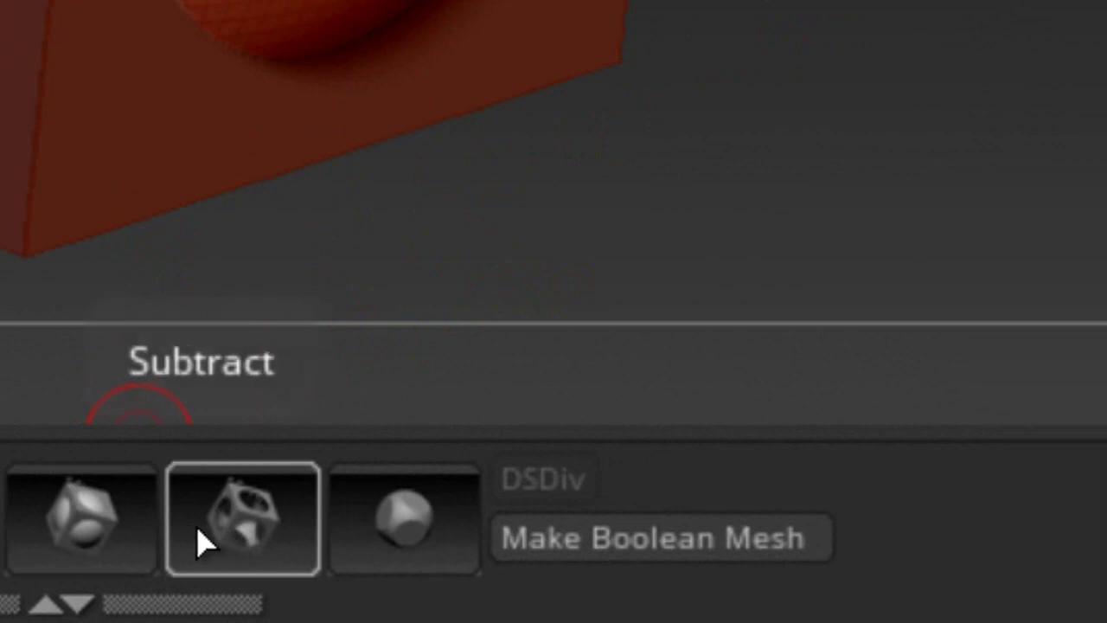
left_click(250, 542)
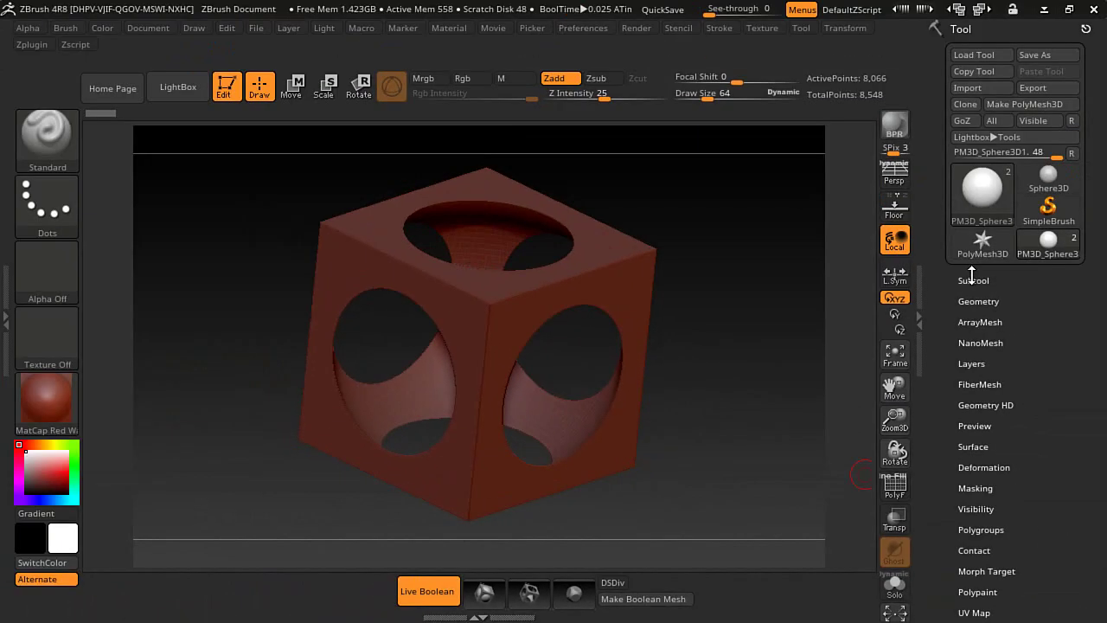
Expand the Subtool palette listing cube and sphere, and scroll up to the Boolean section
left_click(972, 280)
left_click_drag(948, 359, 943, 253)
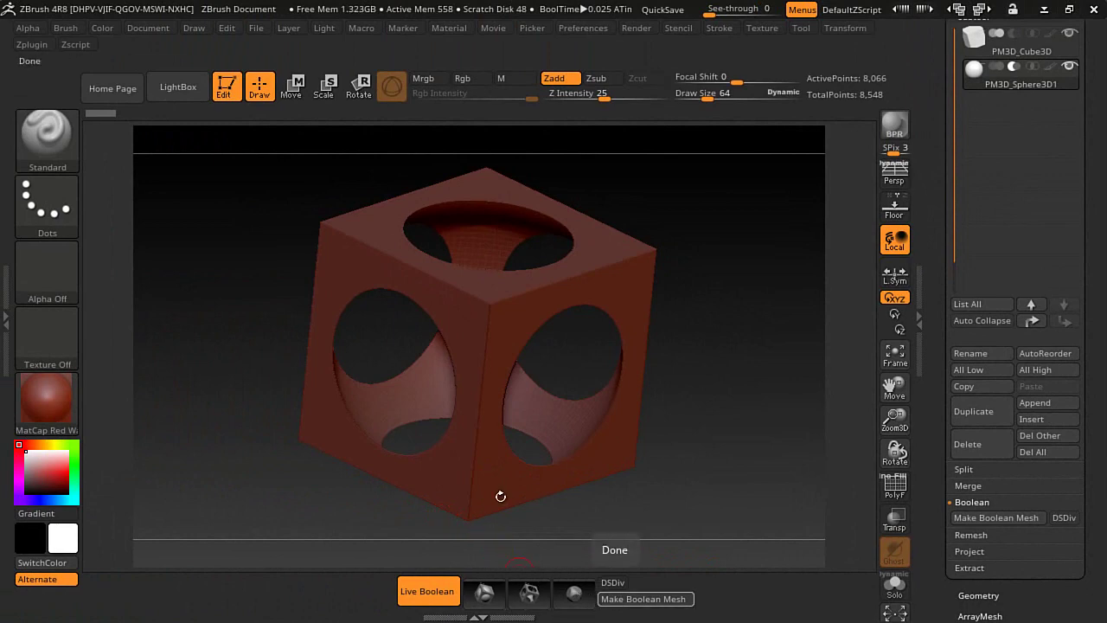
Run Make Boolean Mesh from the Zplugin EZboolean menu and the Subtool Boolean panel
left_click(32, 44)
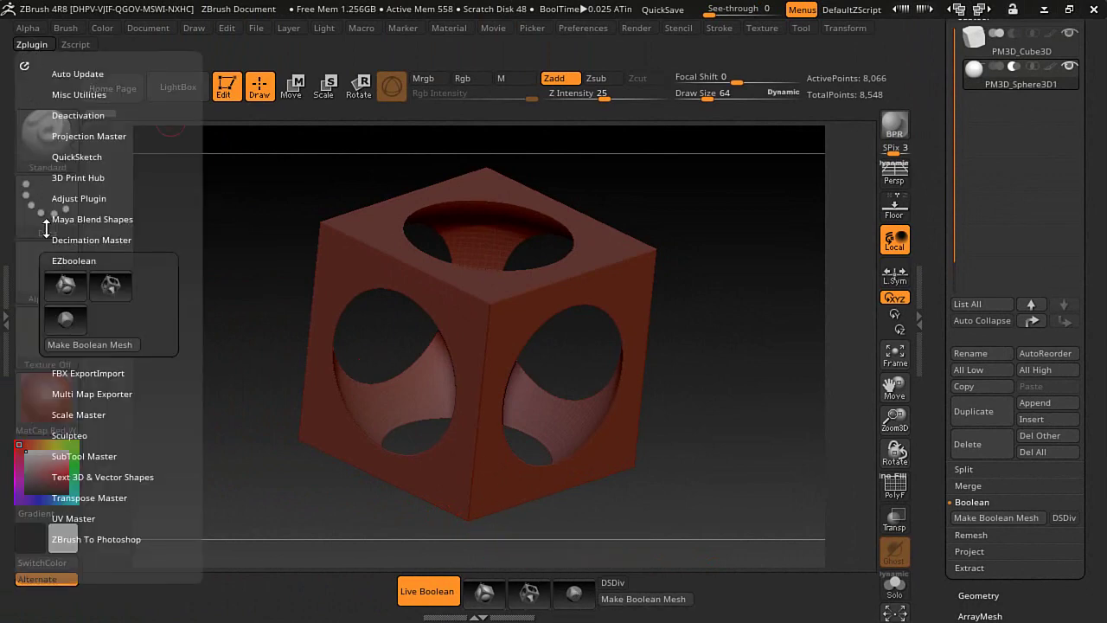
left_click(102, 345)
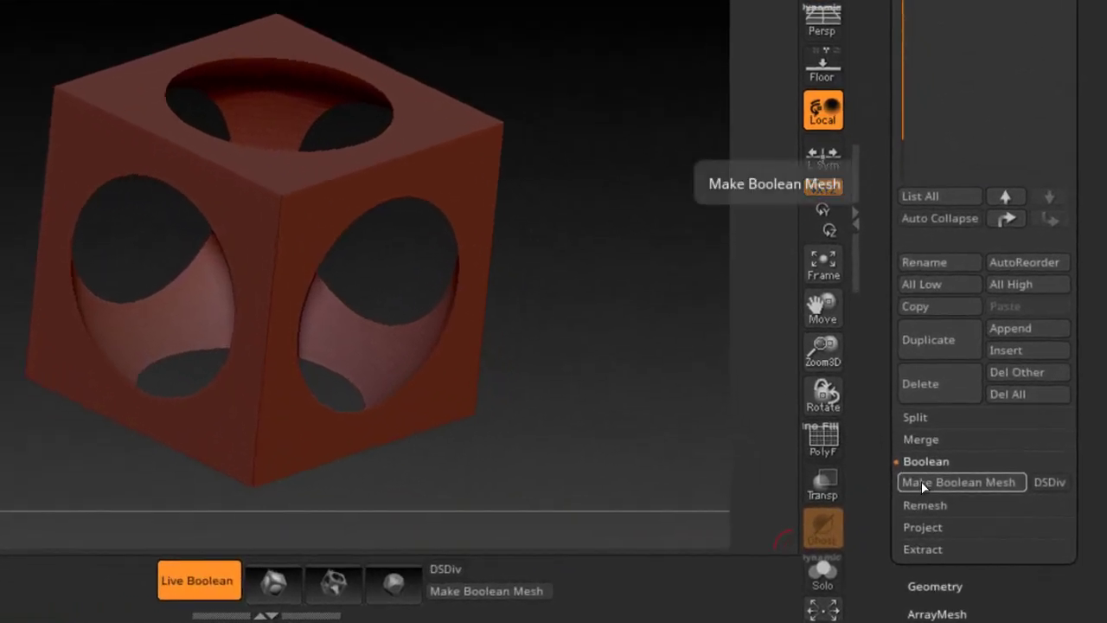
left_click_drag(885, 395, 881, 437)
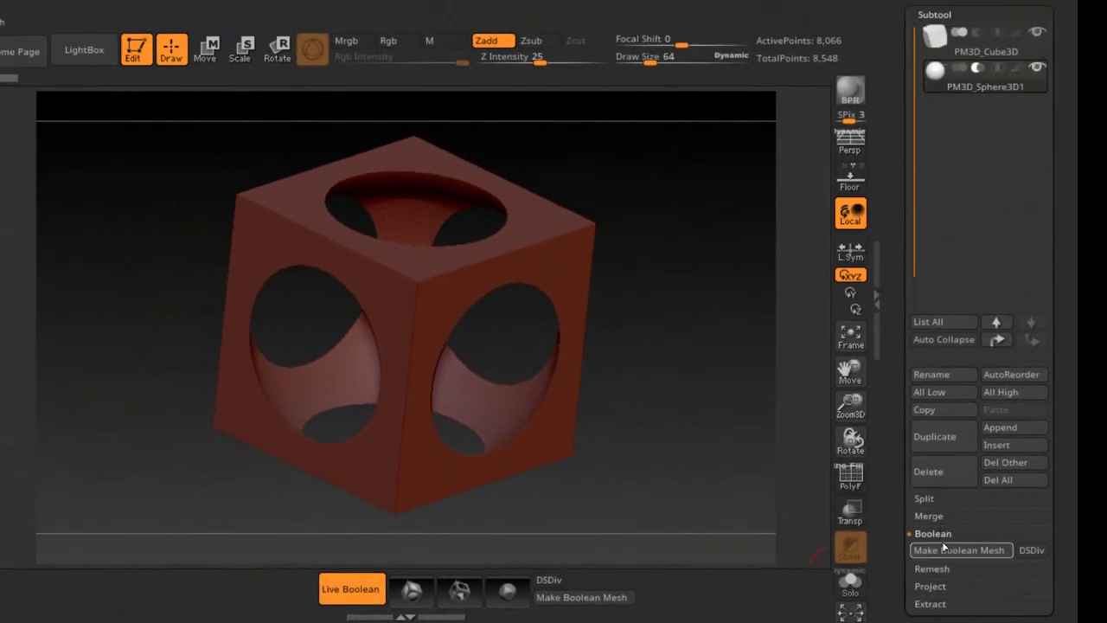
left_click(943, 550)
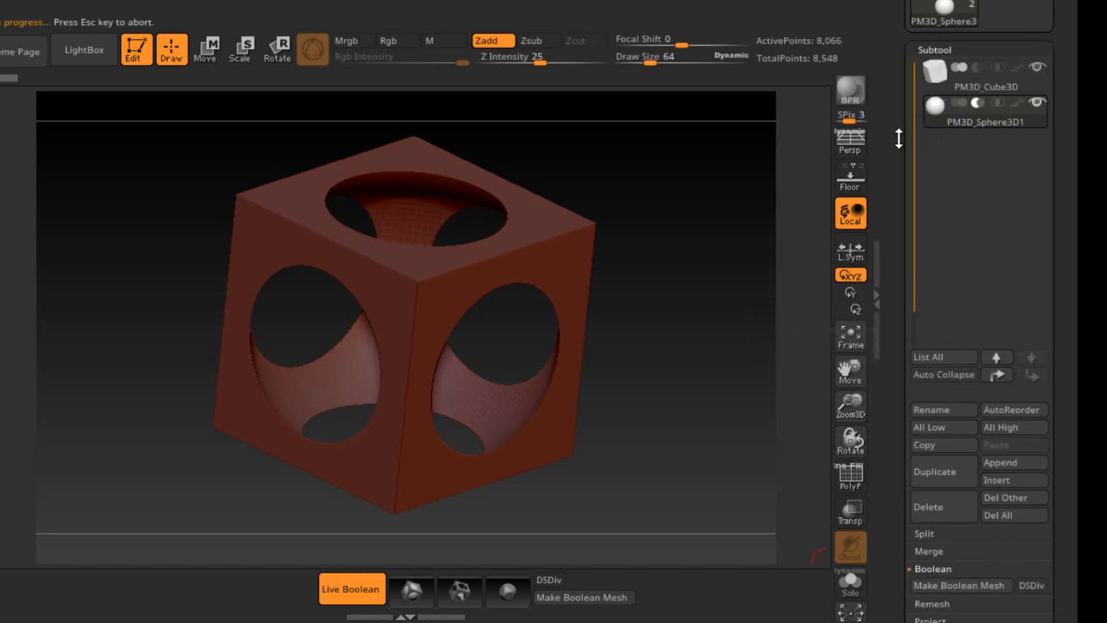
Make the merged UMesh_PM3D_Cube3D active, then return to the original PM3D_Sphere3D1 tool
left_click_drag(897, 141, 905, 203)
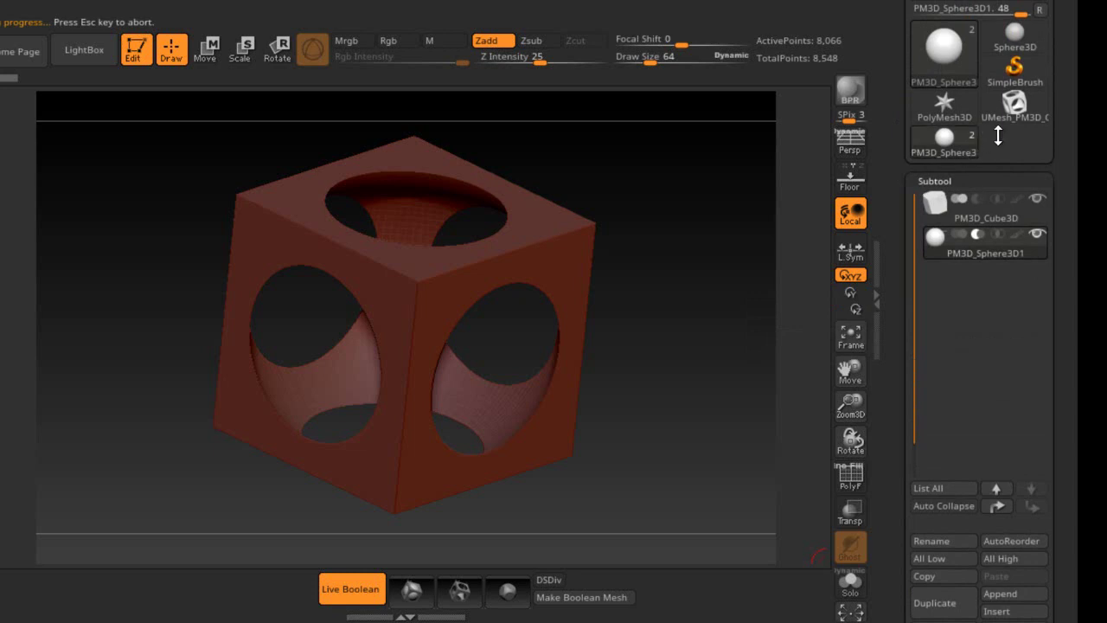
mouse_move(1016, 114)
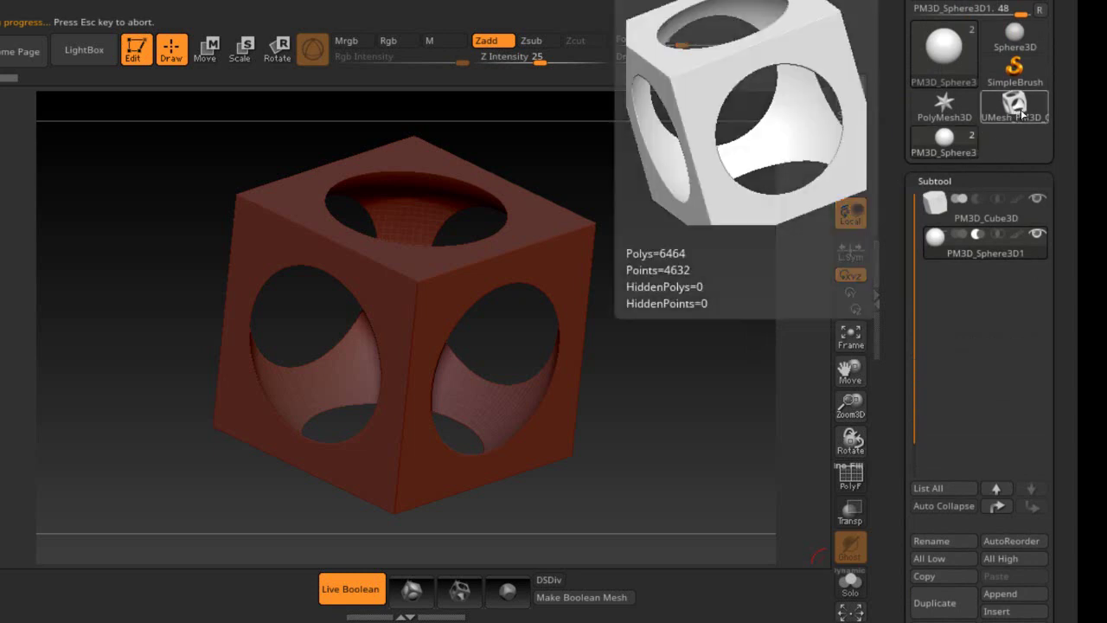
left_click(1020, 109)
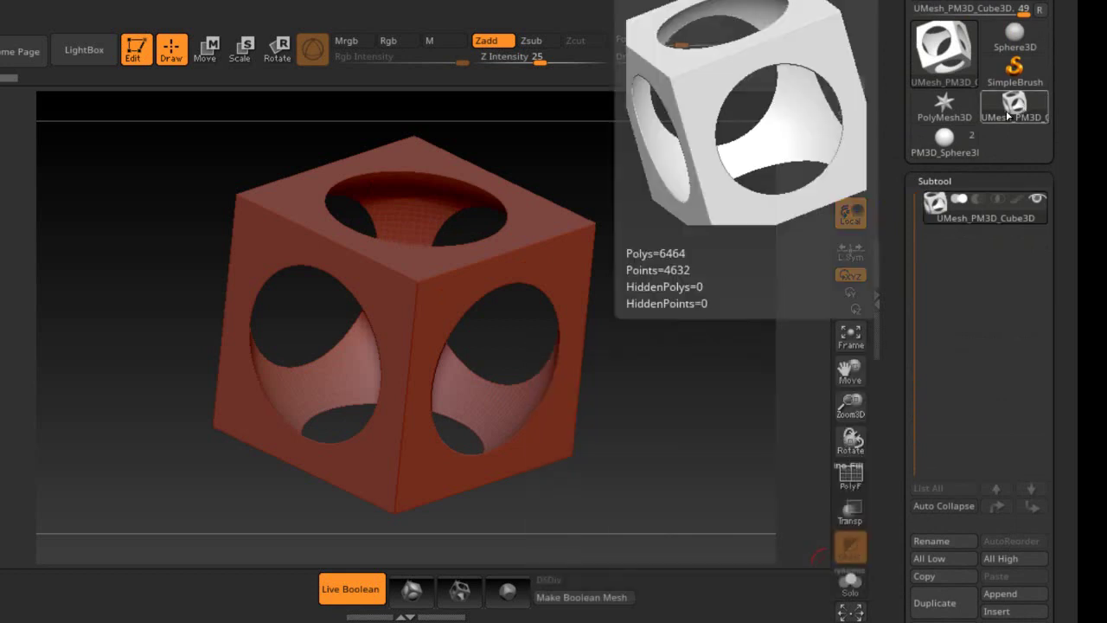
left_click(959, 141)
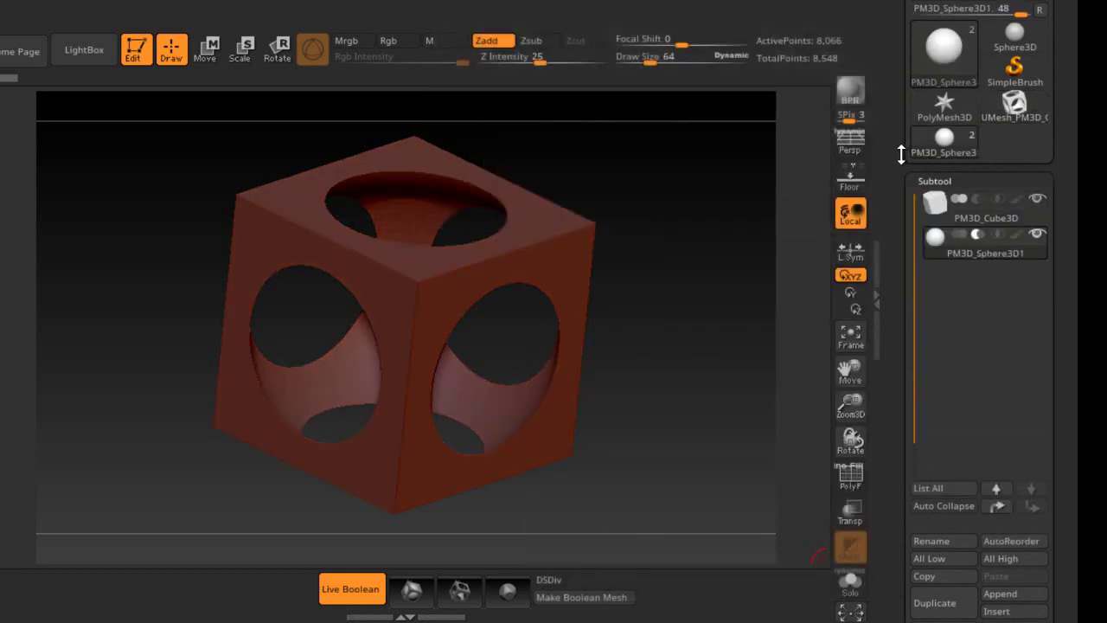
left_click_drag(897, 153, 892, 64)
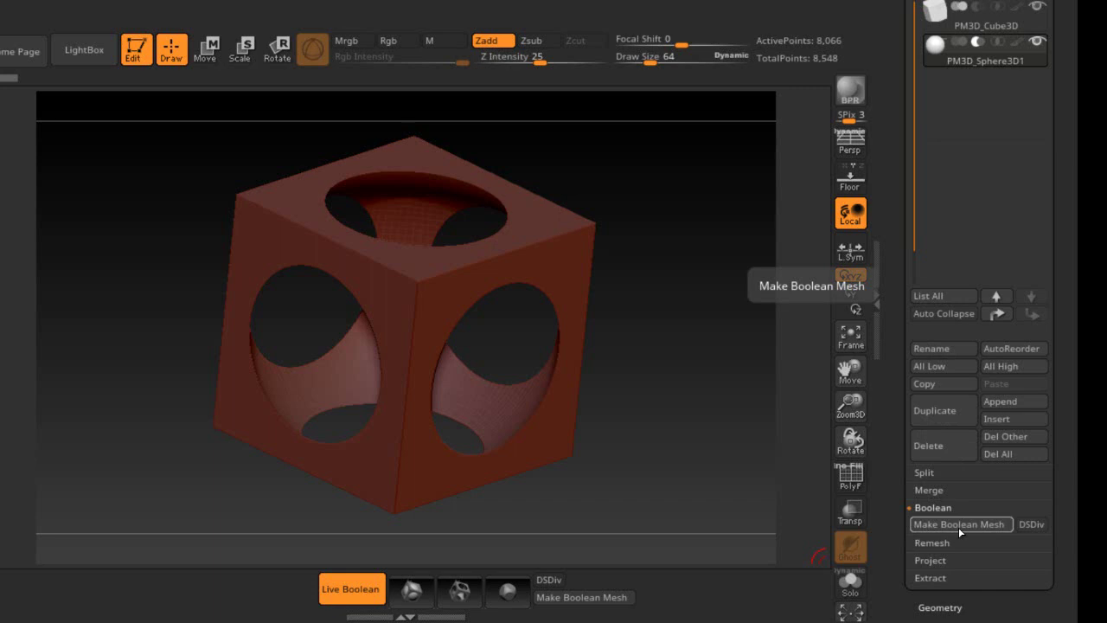
Use the shelf's Make Boolean Mesh button, checking the rotated result, to create UMesh_PM3D_Cube3D1
left_click(569, 597)
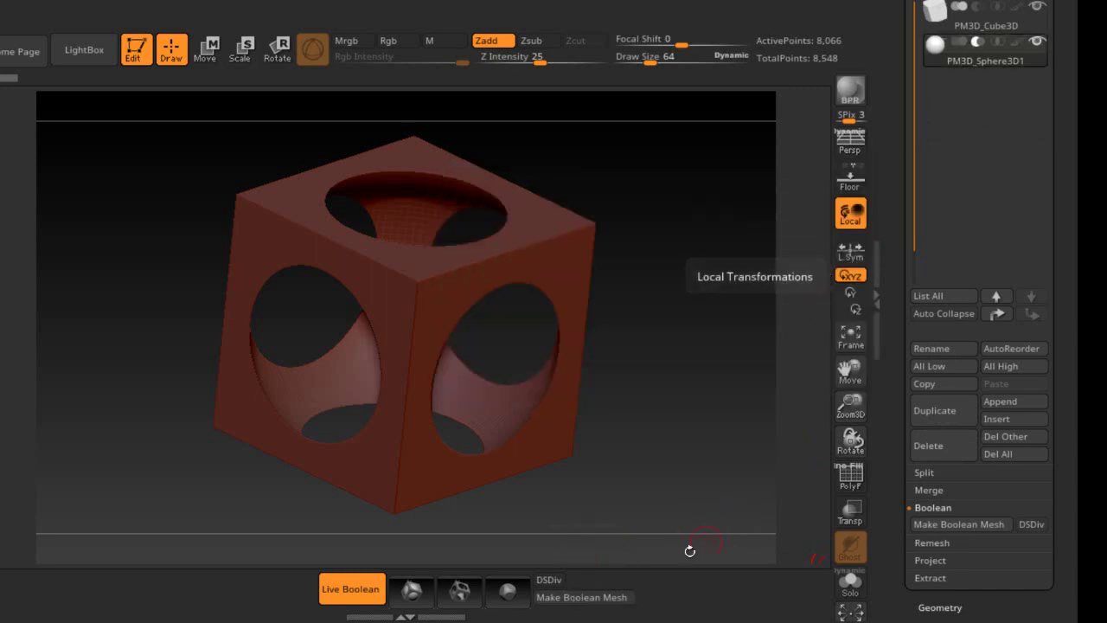
left_click(629, 603)
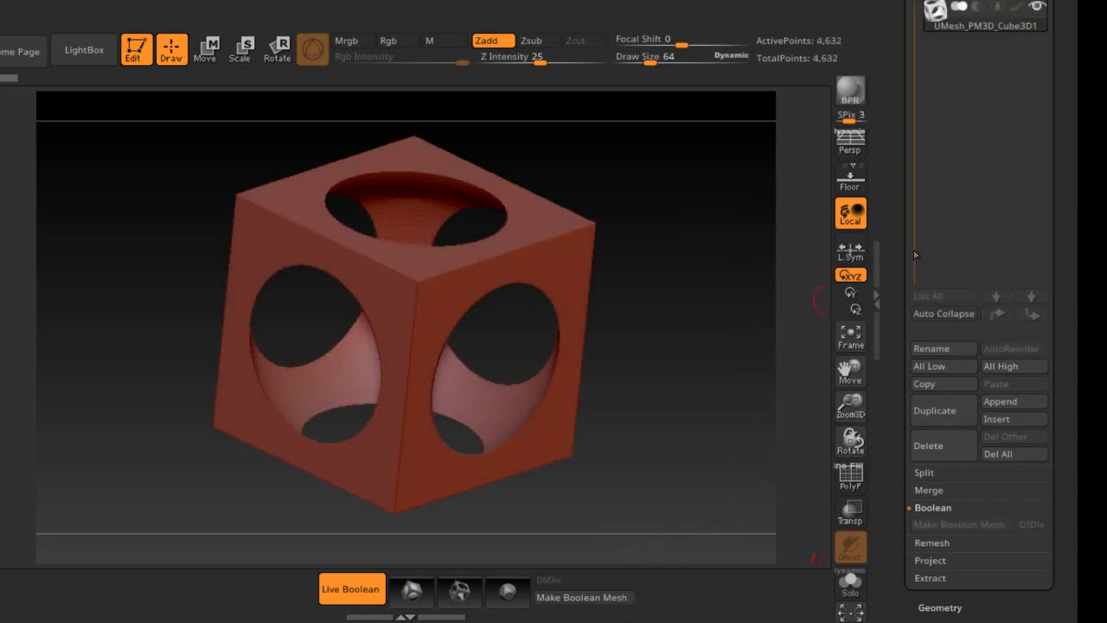
mouse_move(720, 371)
left_mouse_down()
mouse_move(696, 398)
mouse_move(716, 390)
left_mouse_up()
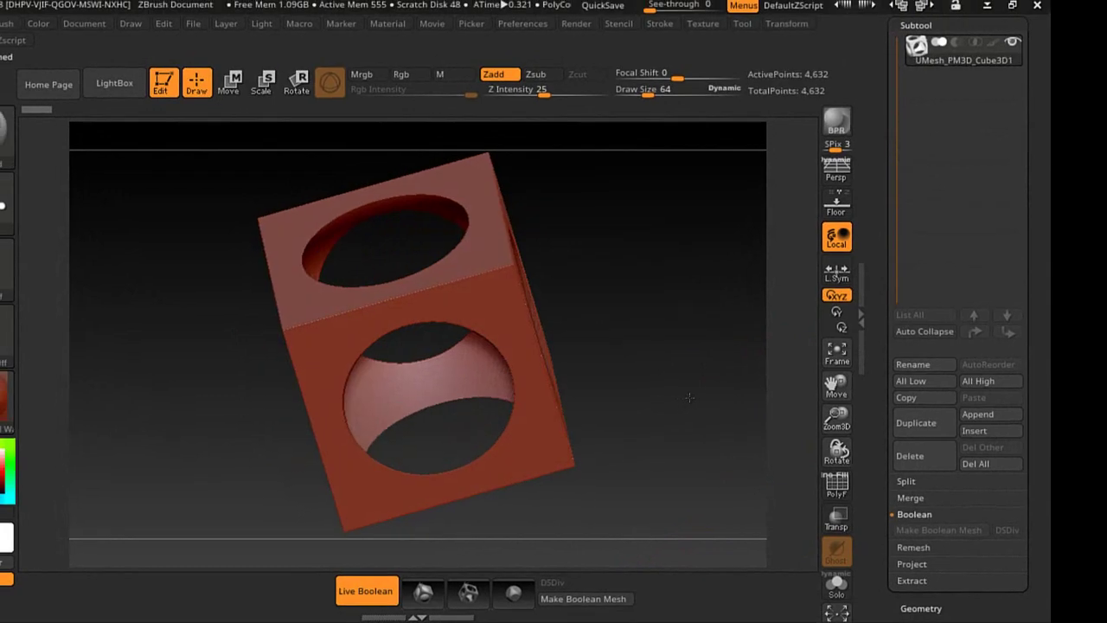
left_click(612, 598)
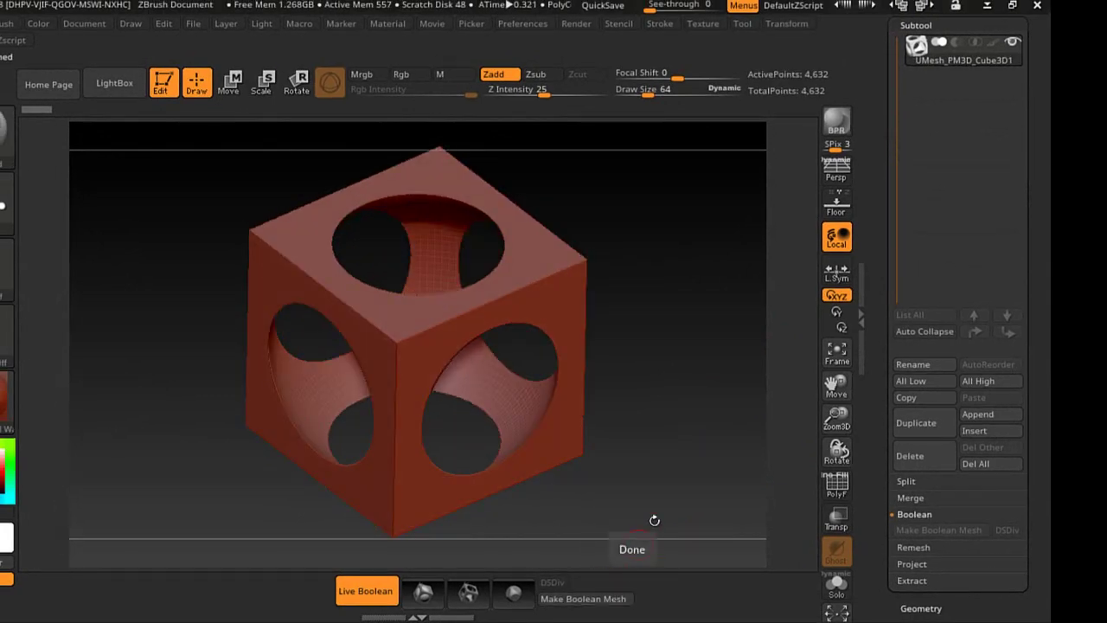
Return to the original PM3D_Sphere3D1 cube-and-sphere tool in the Tool palette
left_click_drag(875, 247, 895, 363)
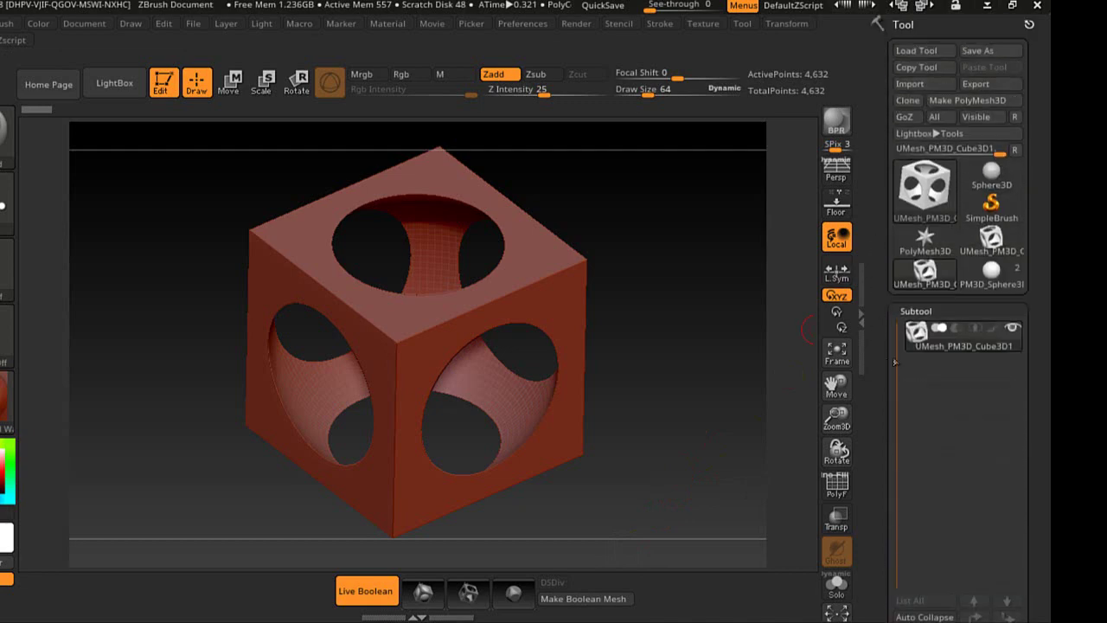
left_click(988, 274)
mouse_move(957, 366)
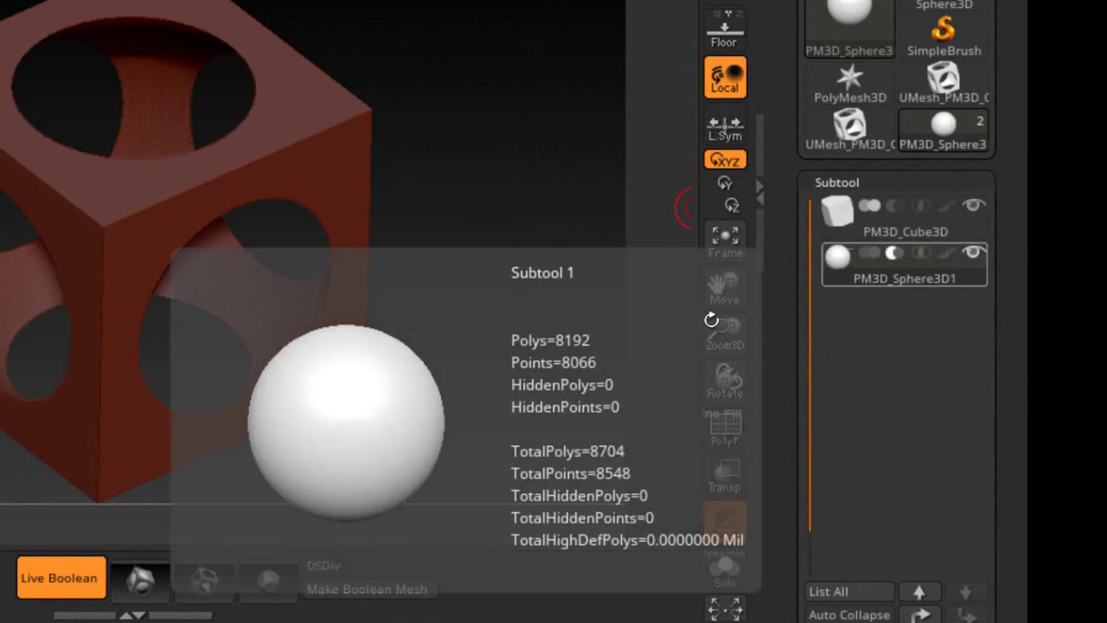
Turn off Live Boolean and cycle the sphere subtool through Add, Intersect and Subtract
left_click(48, 580)
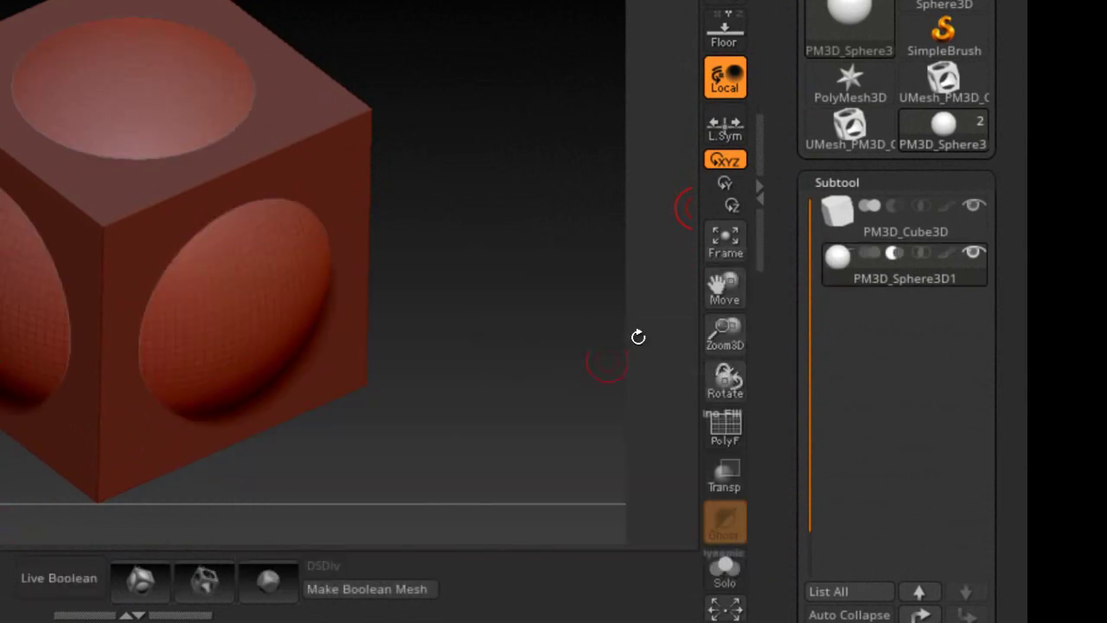
left_click(871, 256)
left_click(917, 255)
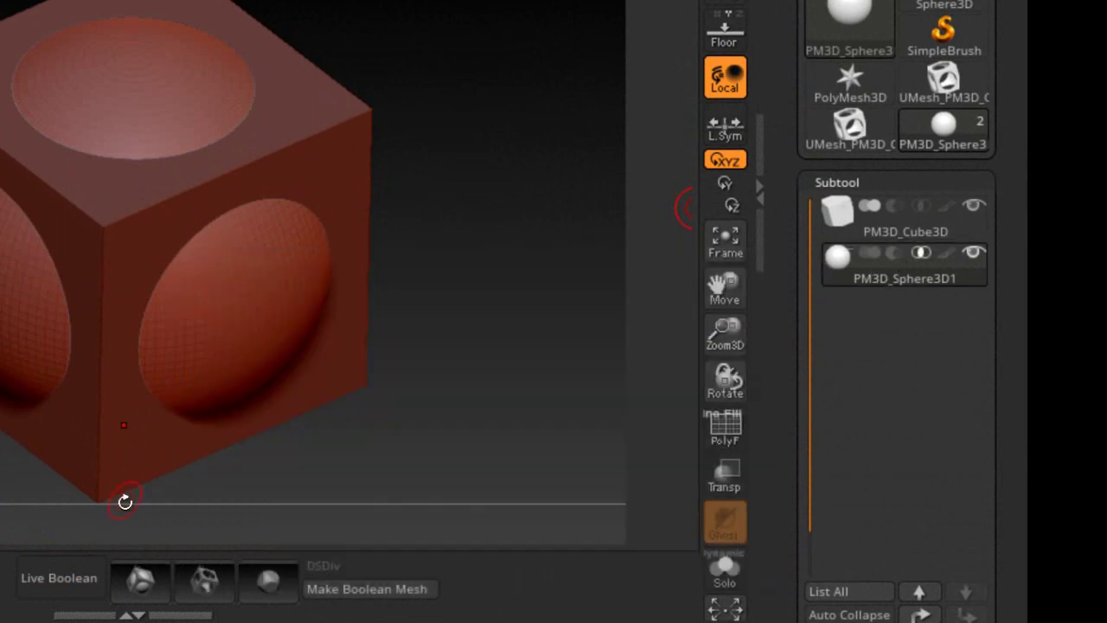
mouse_move(871, 255)
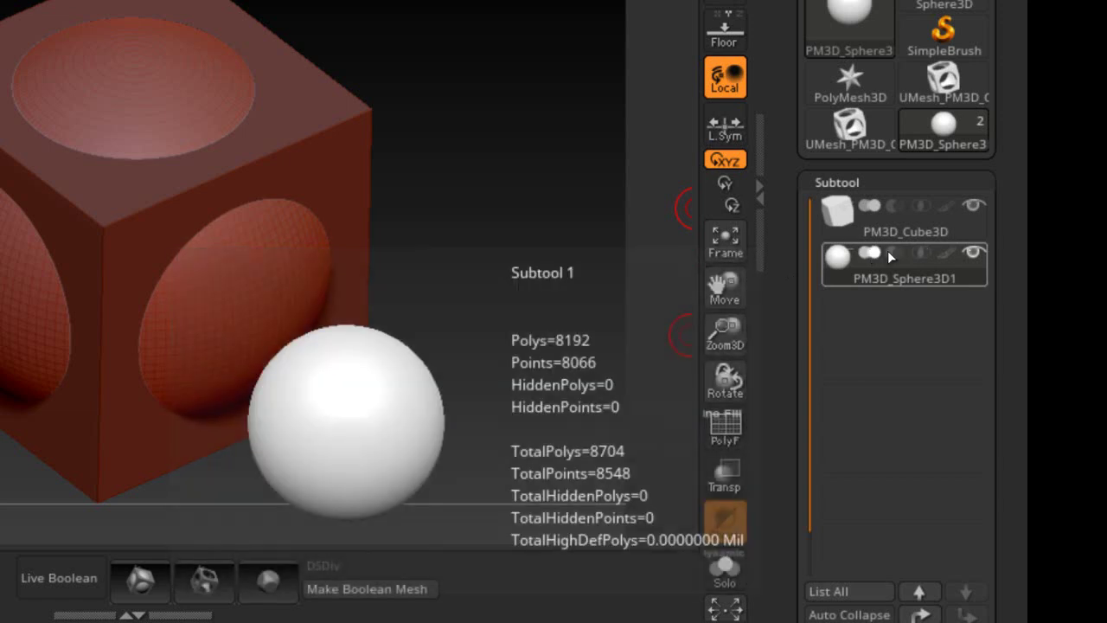
left_click(894, 252)
left_click(915, 254)
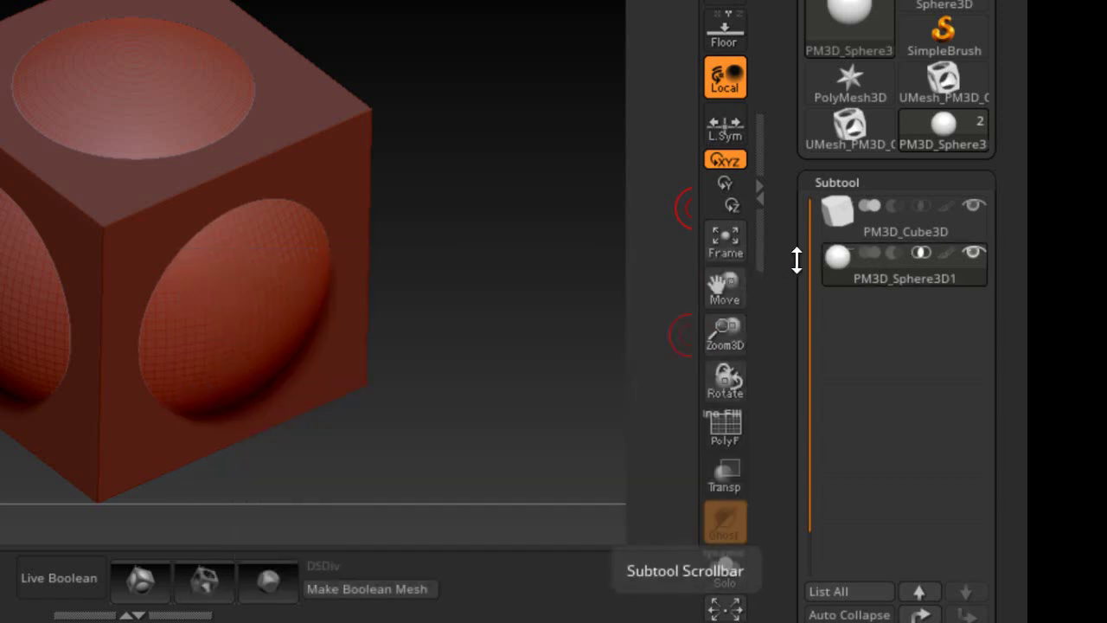
Turn Live Boolean back on and leave the sphere on Subtract, cutting round holes
left_click(150, 579)
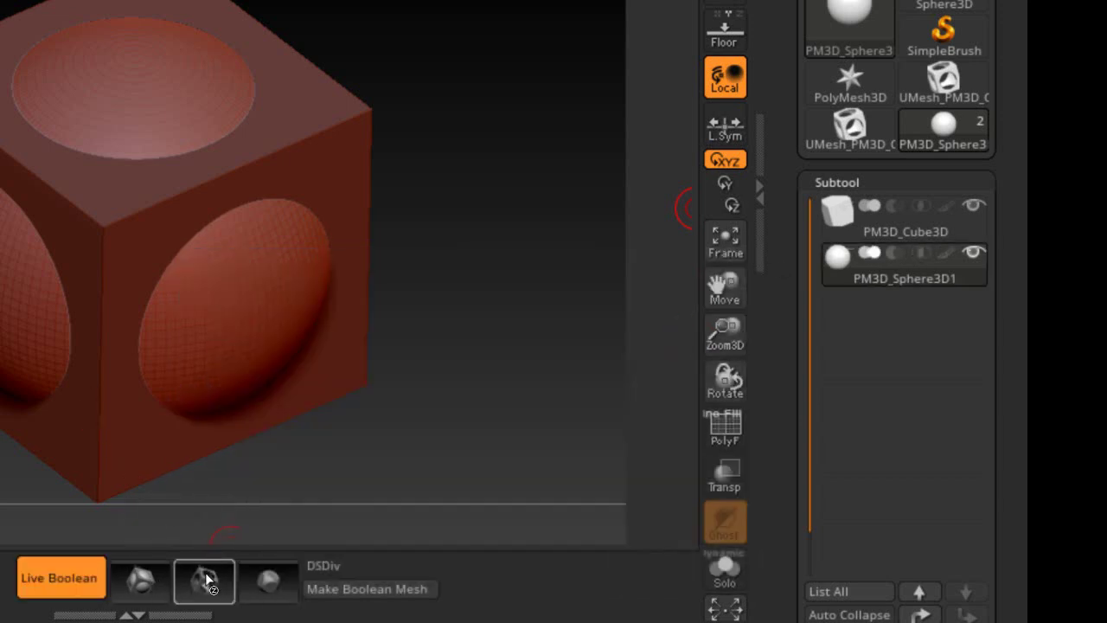
left_click(204, 578)
left_click(143, 582)
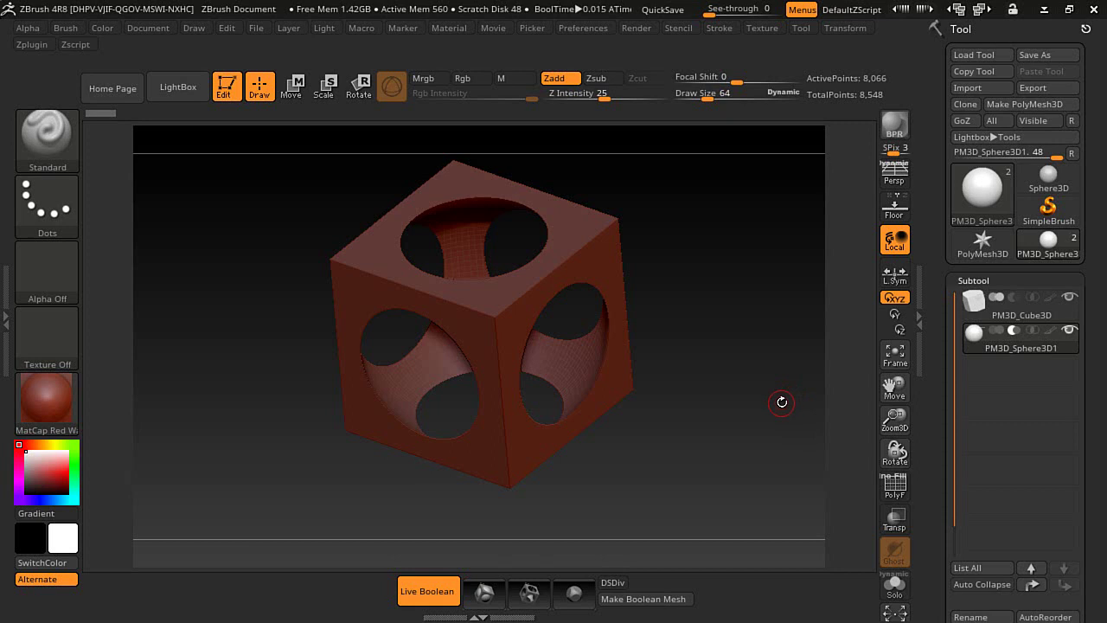
Generate another merged UMesh_PM3D_Cube3D, reselect PM3D_Sphere3D1, and open the tool picker
left_click(656, 598)
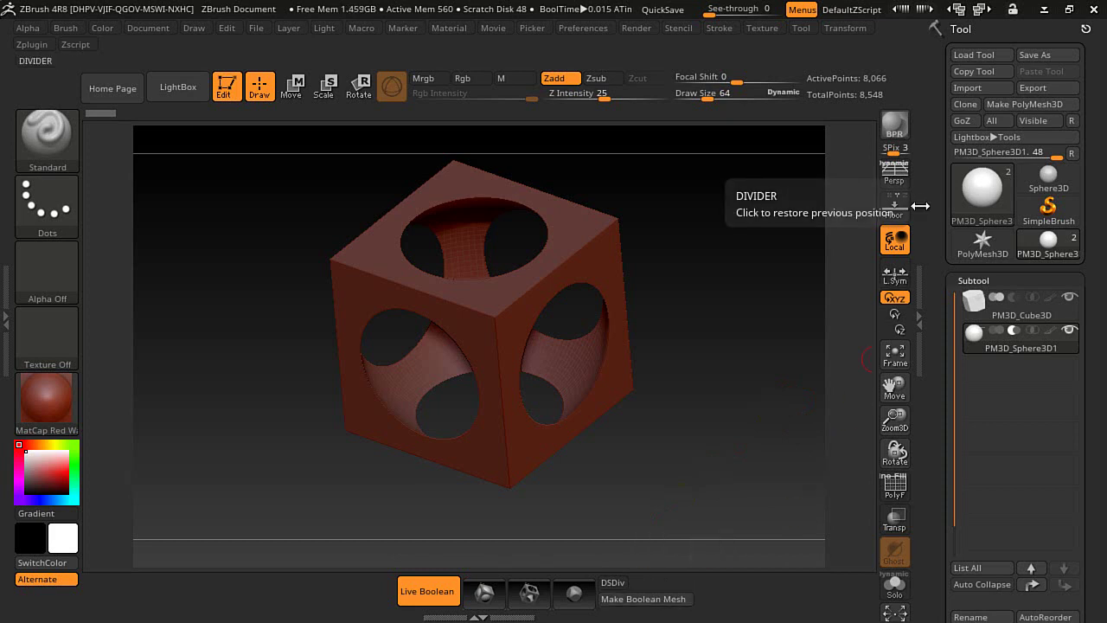
left_click(670, 597)
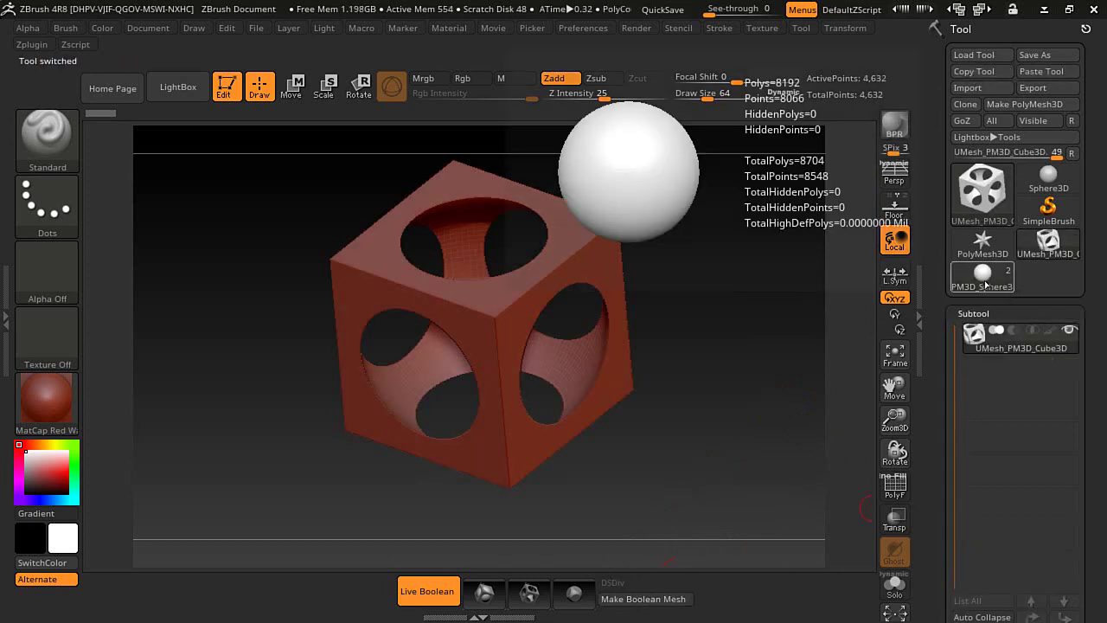
left_click(981, 275)
mouse_move(973, 378)
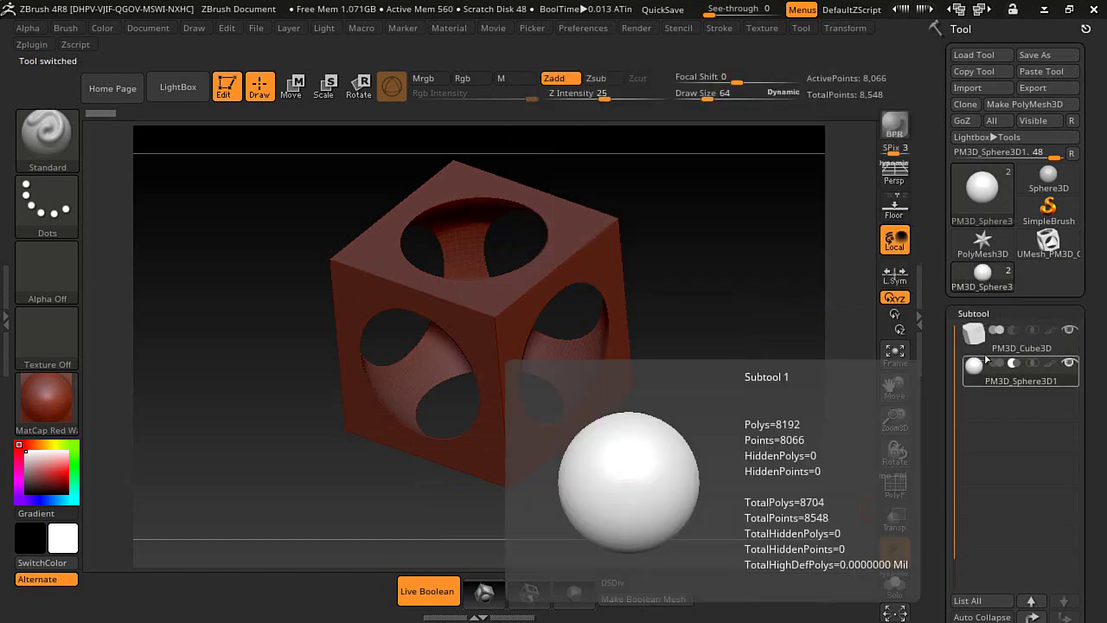
left_click(973, 207)
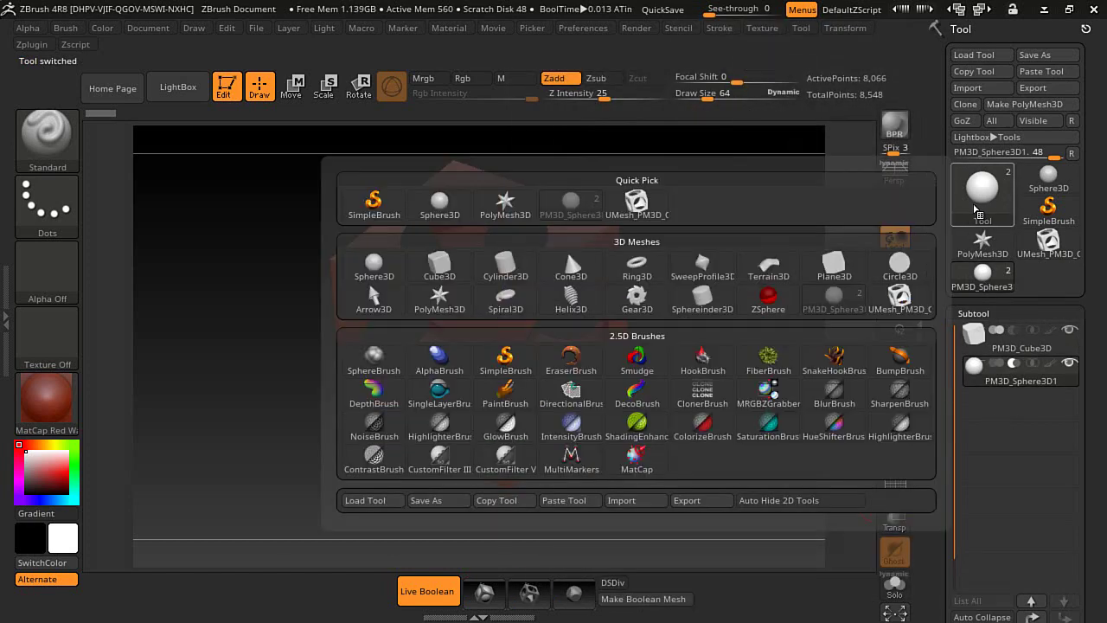
Load Gear3D, then Paste Tool to restore the cube-and-sphere model as PM3D_Sphere3D1_1
left_click(637, 299)
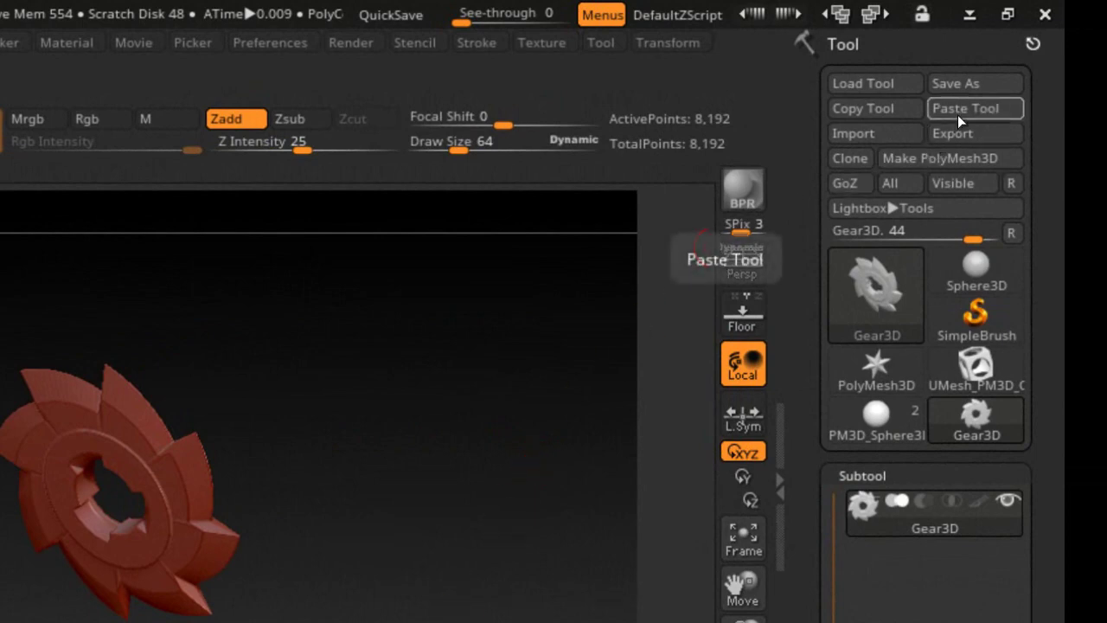
left_click(957, 115)
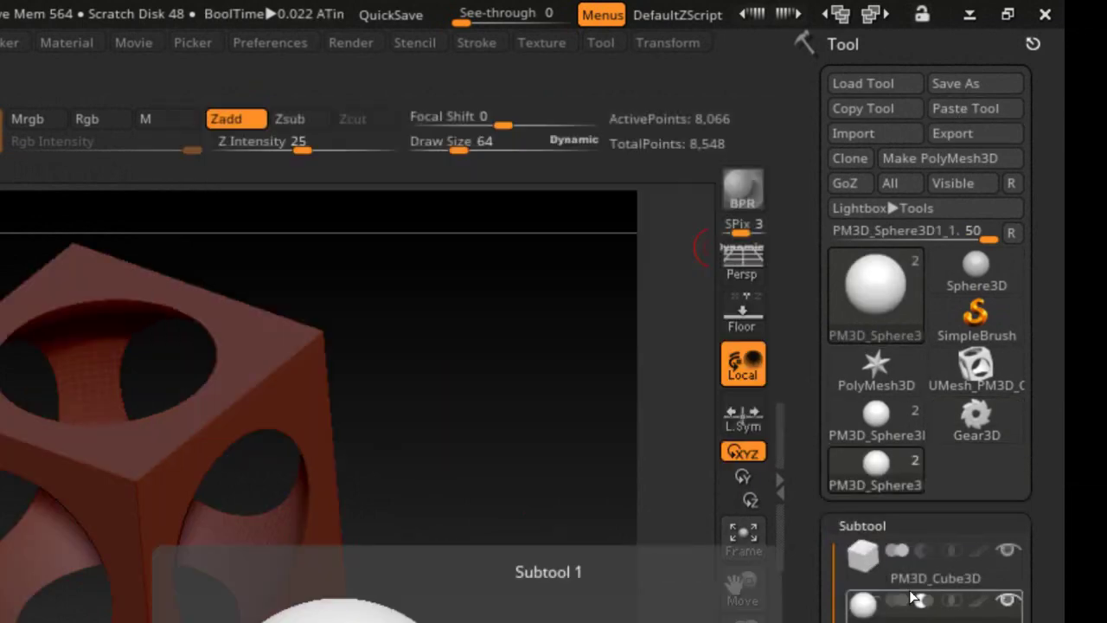
mouse_move(916, 575)
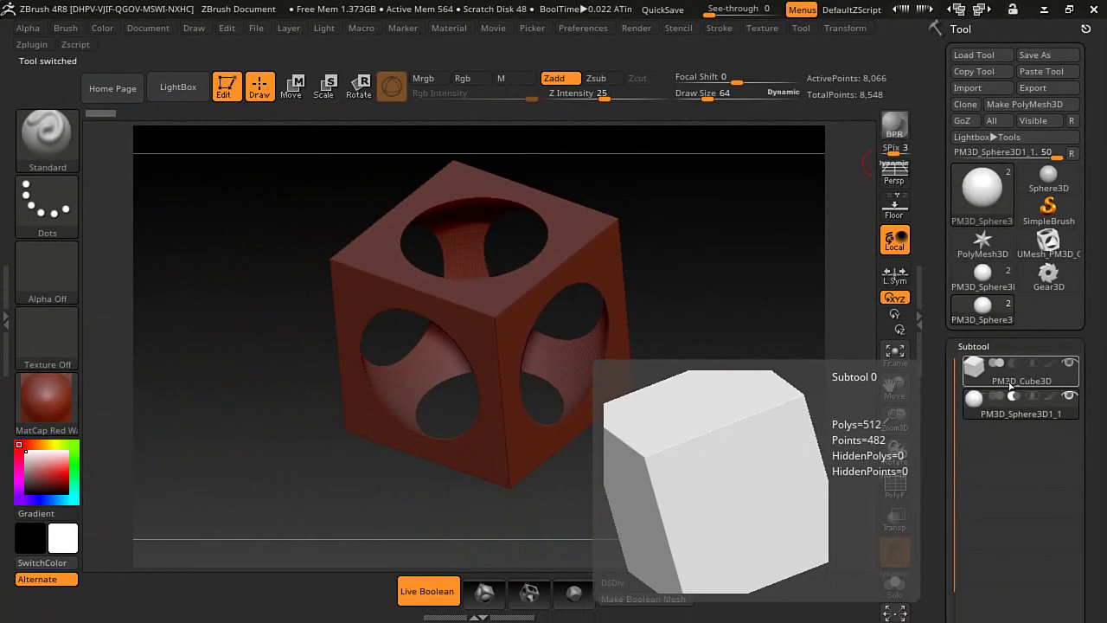